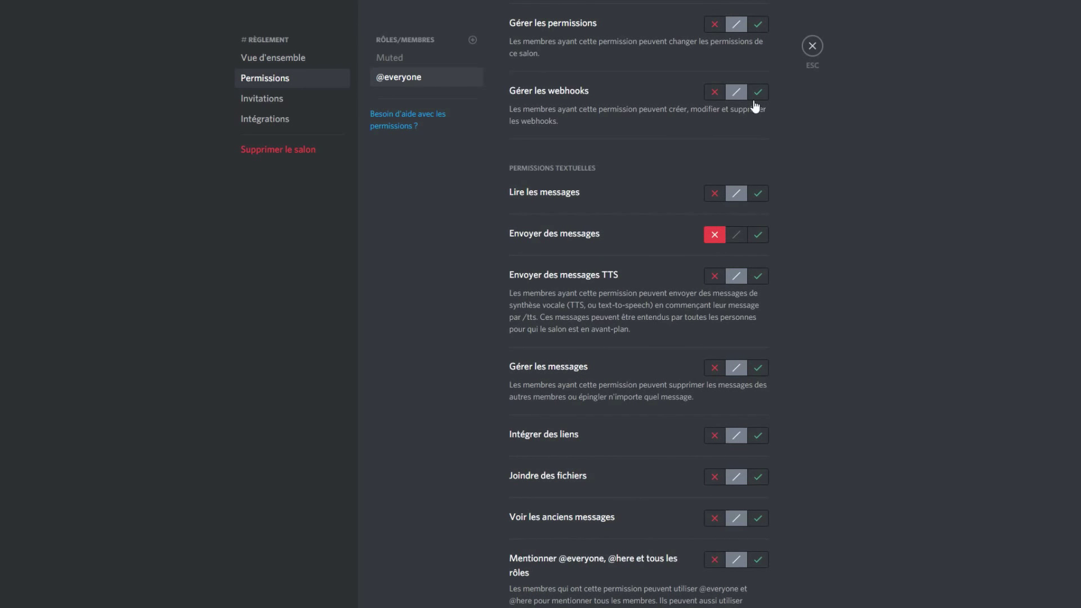
# Leave the channel settings and paste the prepared rules text into the message box of the #règlement channel.
pyautogui.click(823, 51)
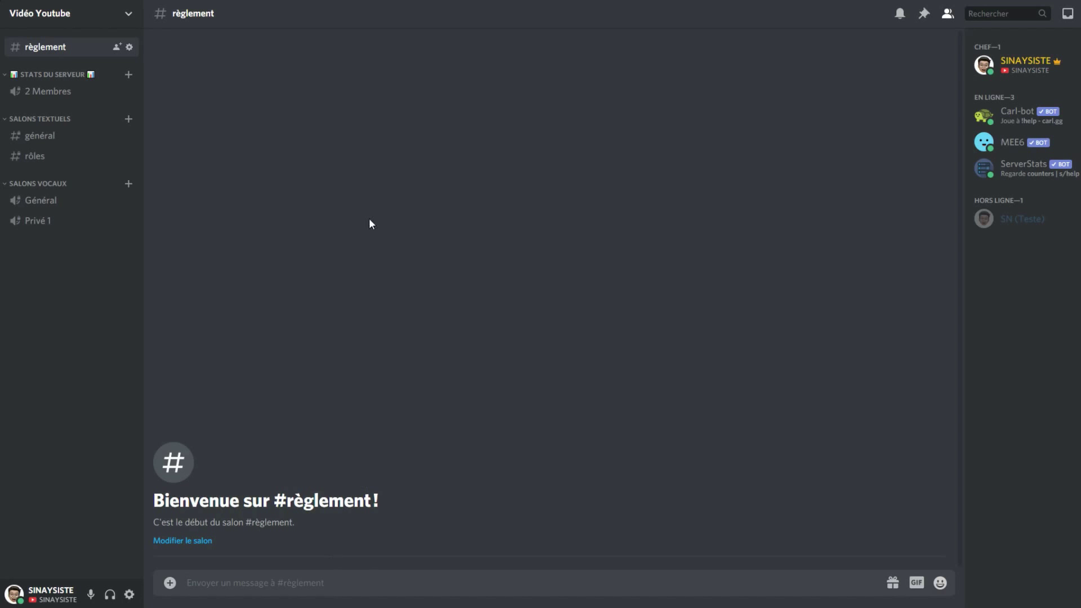
pyautogui.hotkey('ctrl', 'v')
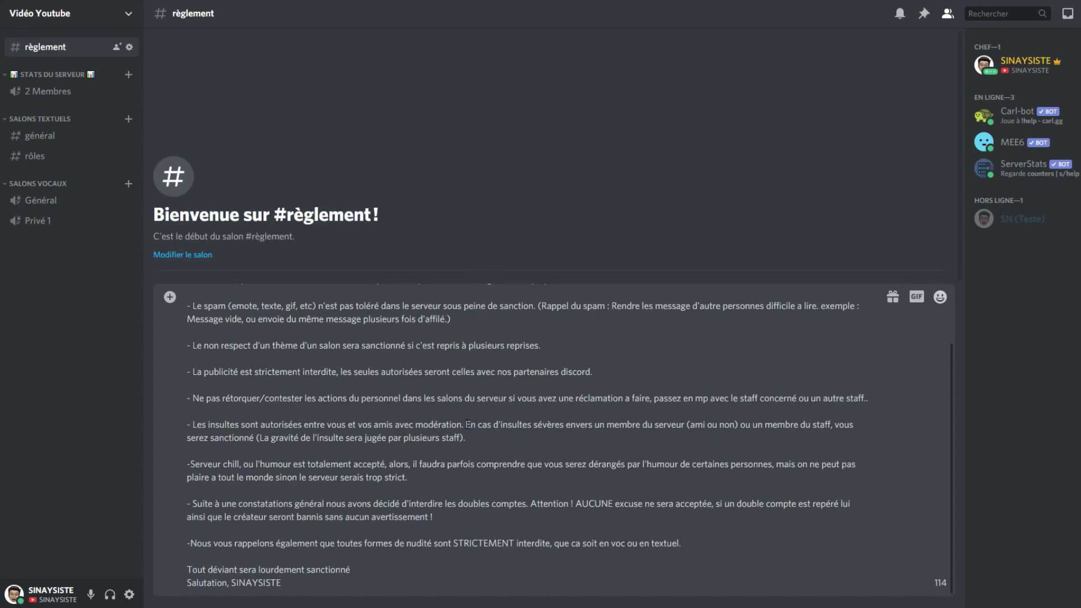
pyautogui.scroll(2, 269, 331)
pyautogui.scroll(-2, 285, 366)
pyautogui.scroll(2, 286, 369)
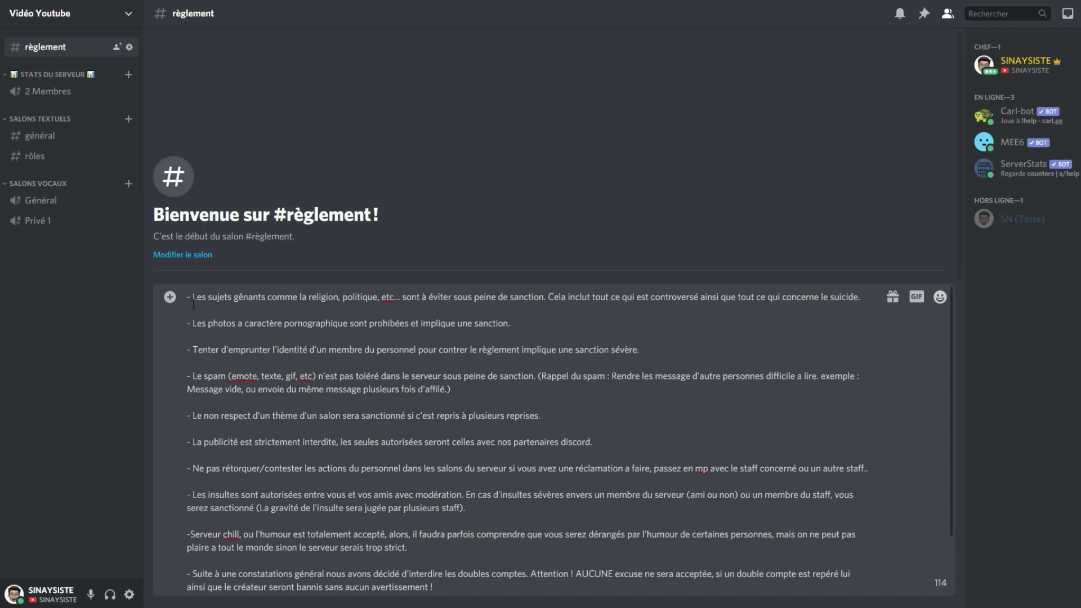
# Add the bold heading "REGLEMENT :" on its own line above the rules and send the message.
pyautogui.hotkey('shift', 'Return')
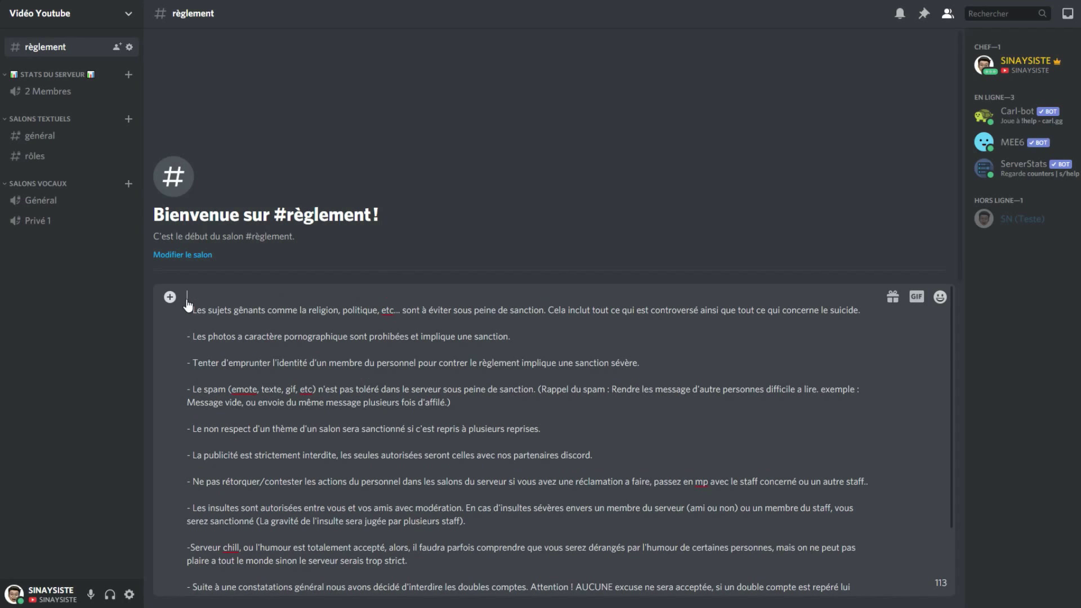
pyautogui.write('REGLEMENT :')
pyautogui.moveTo(251, 296); pyautogui.dragTo(143, 302)
pyautogui.click(165, 274)
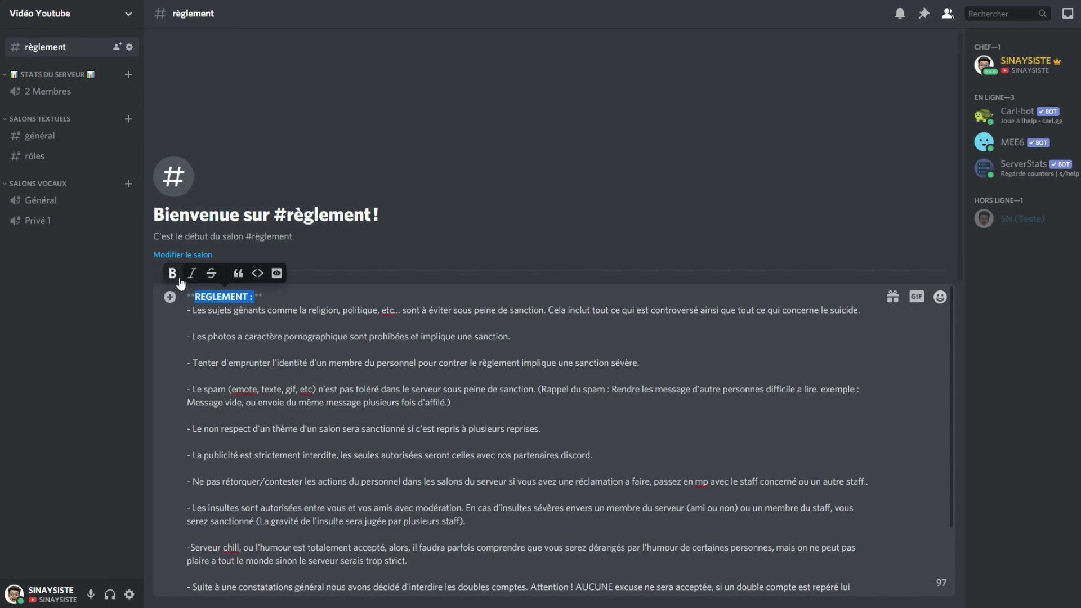
pyautogui.press('Return')
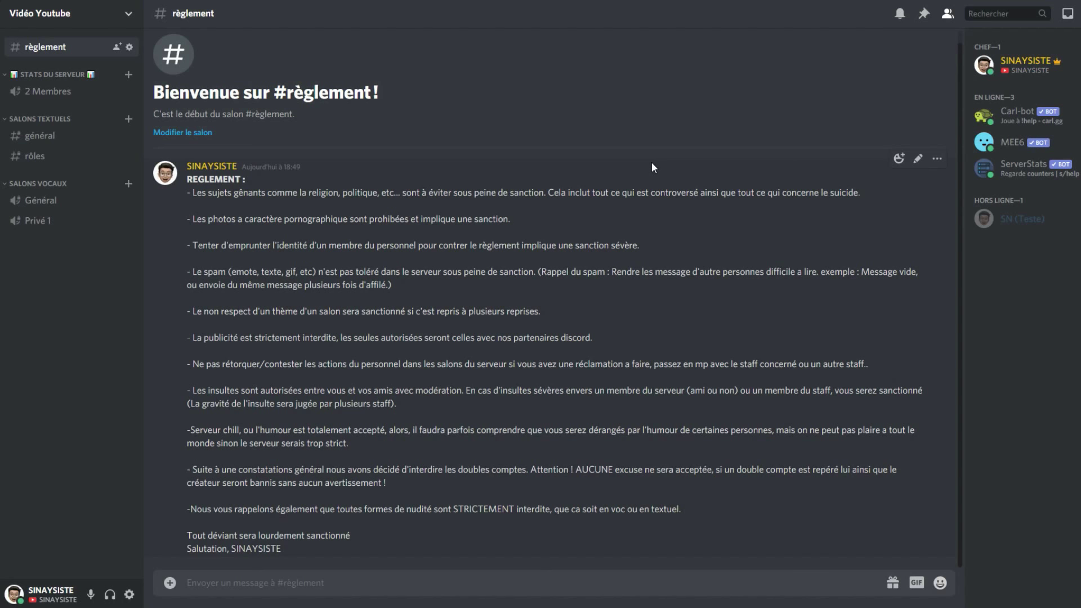
# Examine Carl-bot's profile card from the server's member list.
pyautogui.click(993, 115)
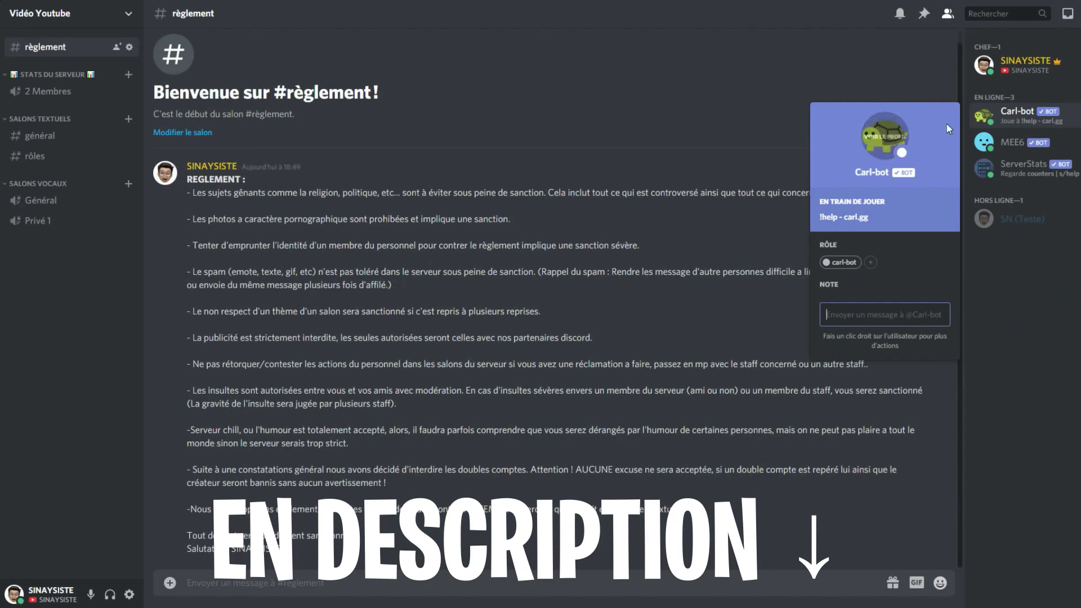
pyautogui.click(913, 78)
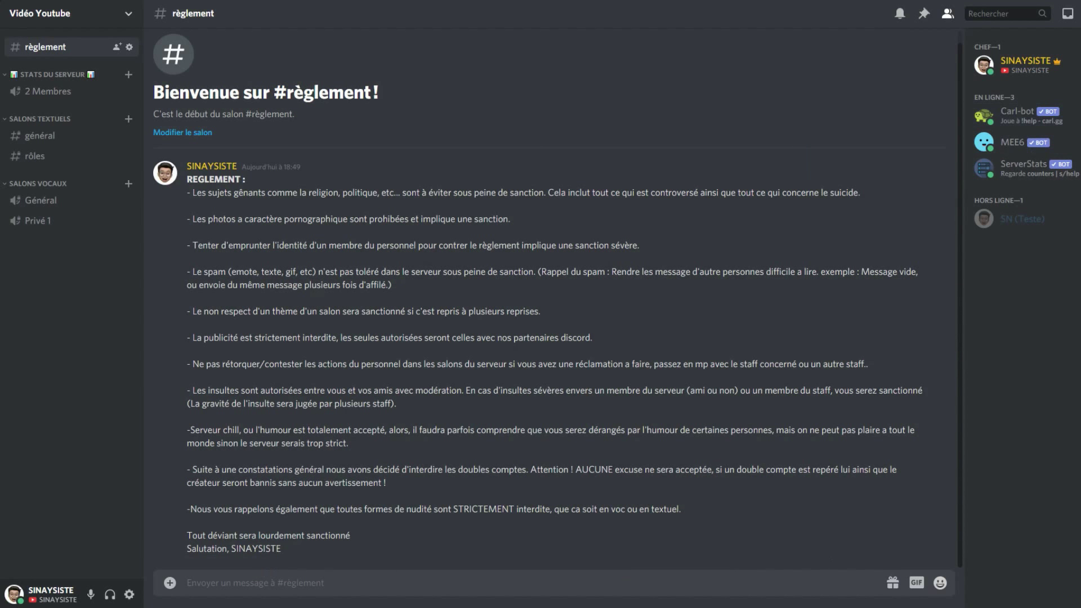
pyautogui.click(1016, 112)
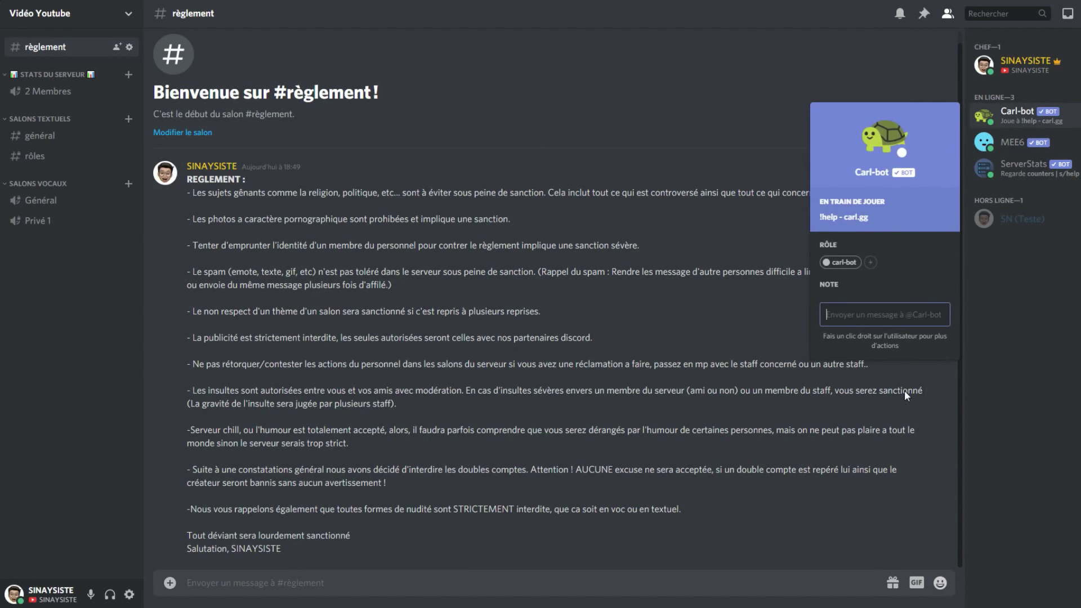
pyautogui.click(577, 164)
pyautogui.click(1031, 109)
pyautogui.click(720, 82)
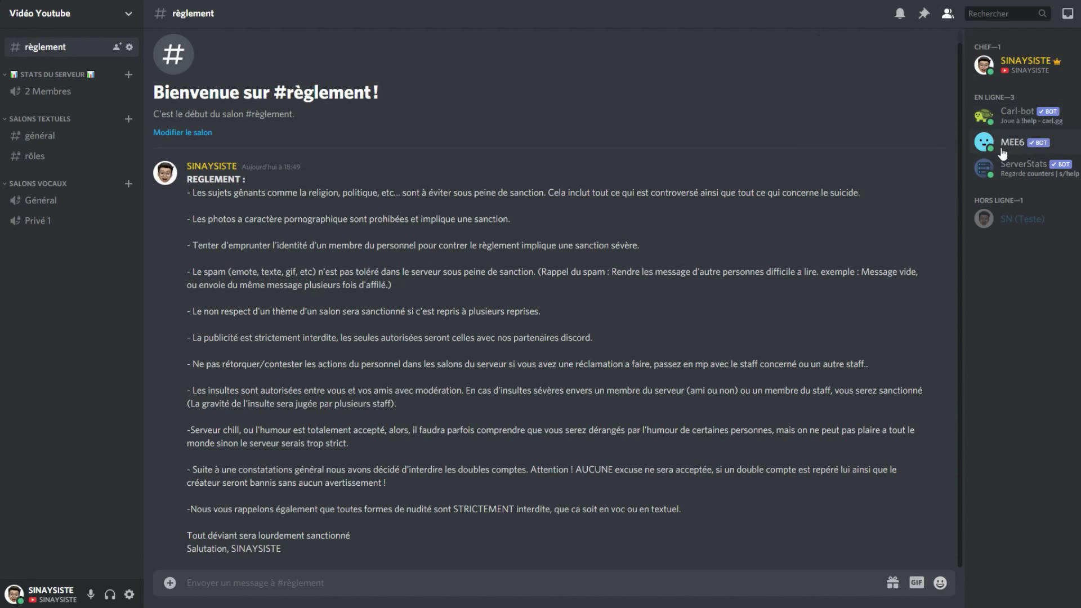
pyautogui.click(1050, 116)
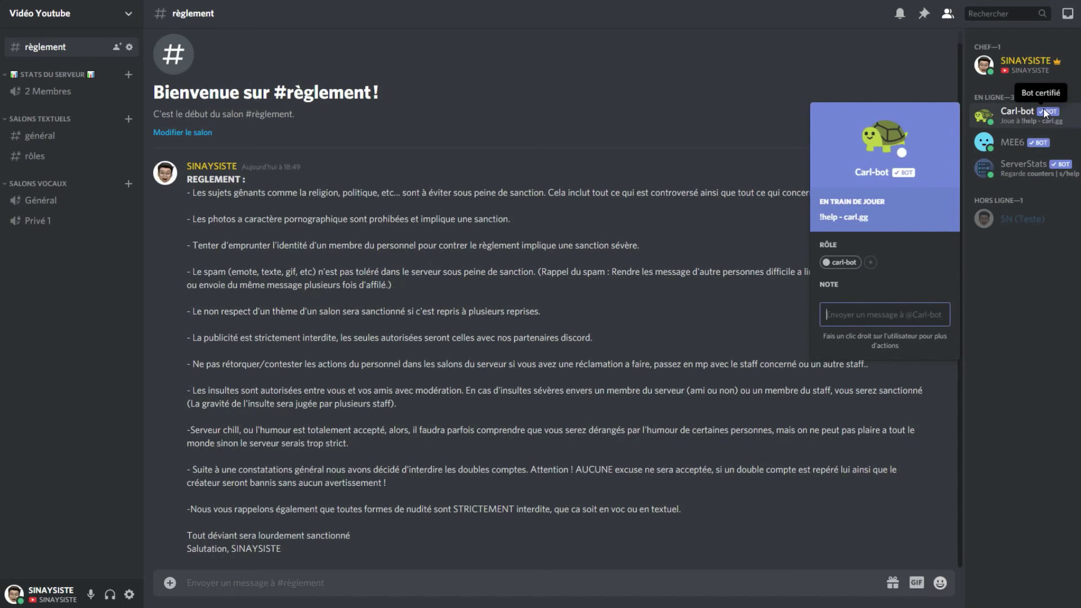
pyautogui.click(738, 118)
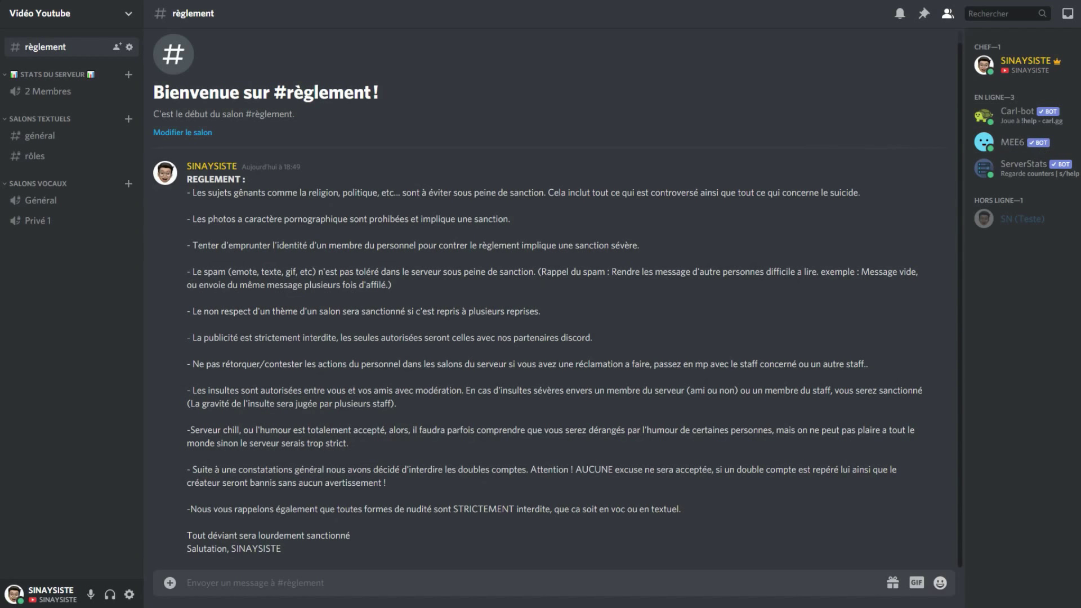
# Switch to the browser and open the Carl-bot dashboard for the Vidéo Youtube server.
pyautogui.hotkey('alt', 'Tab')
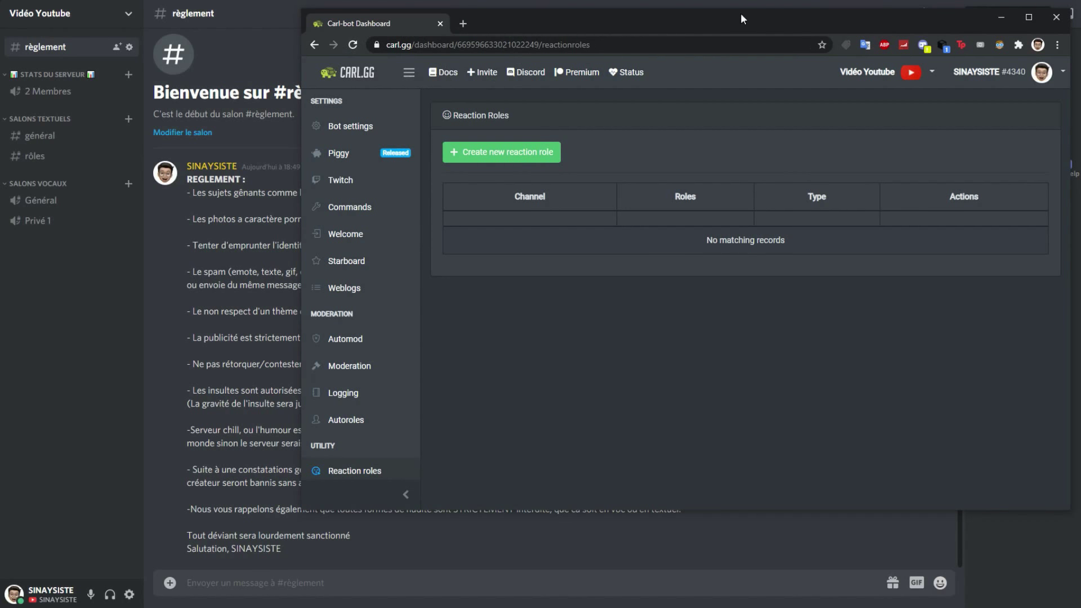
pyautogui.click(354, 73)
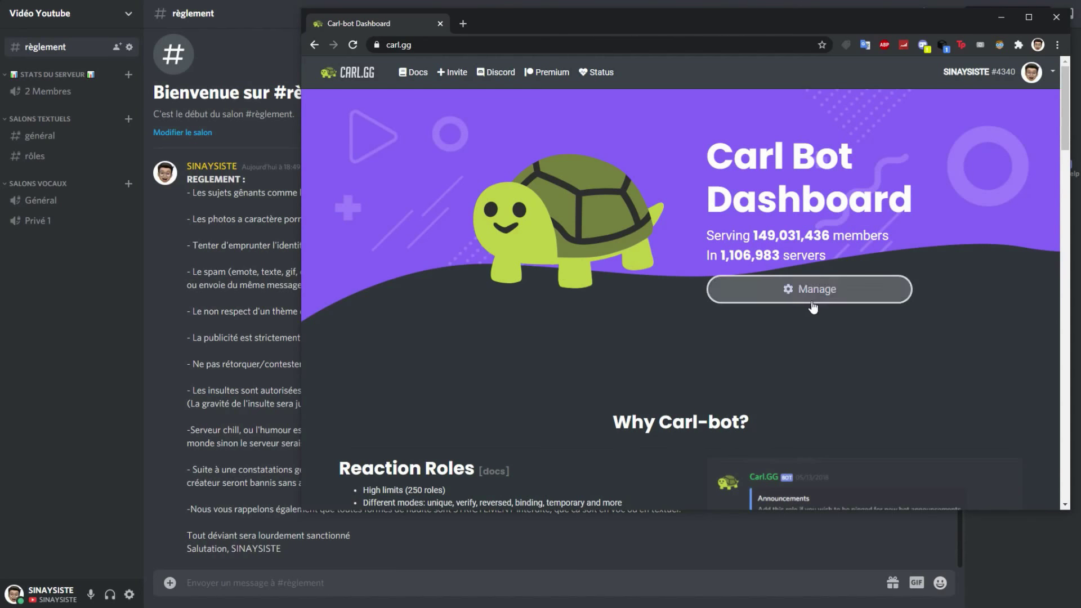
pyautogui.click(821, 284)
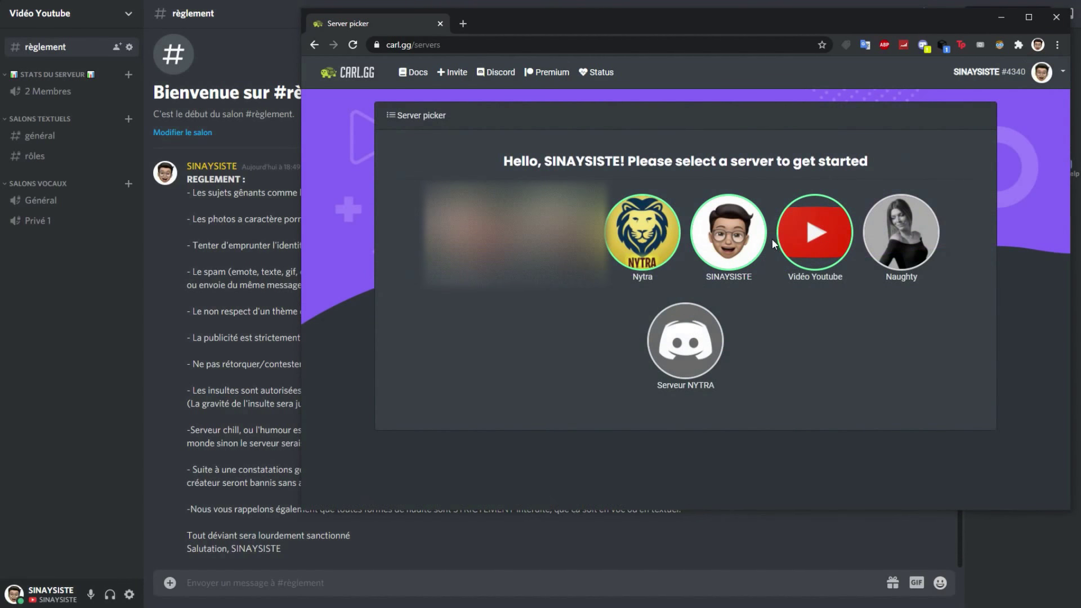
pyautogui.click(817, 262)
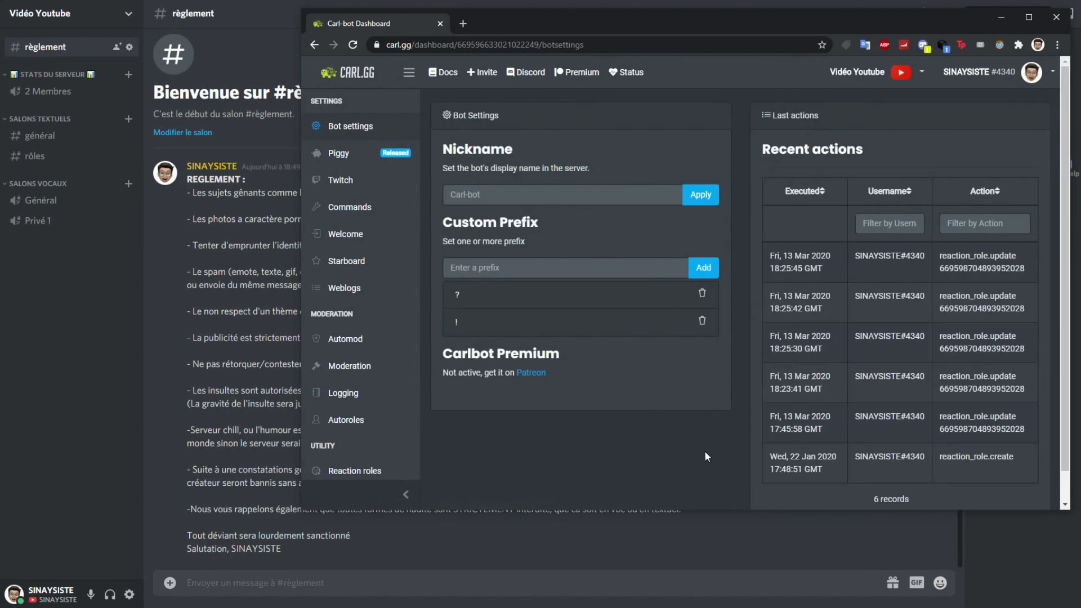
# Start creating a new reaction role for the server and set its mode to Use ID.
pyautogui.scroll(-1, 568, 160)
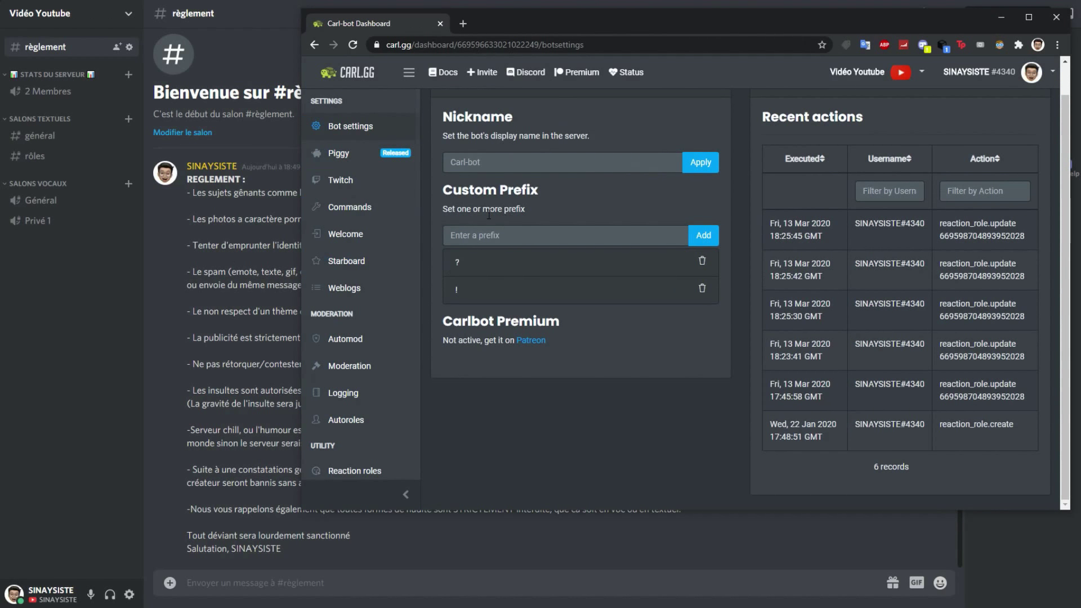
pyautogui.scroll(-3, 394, 228)
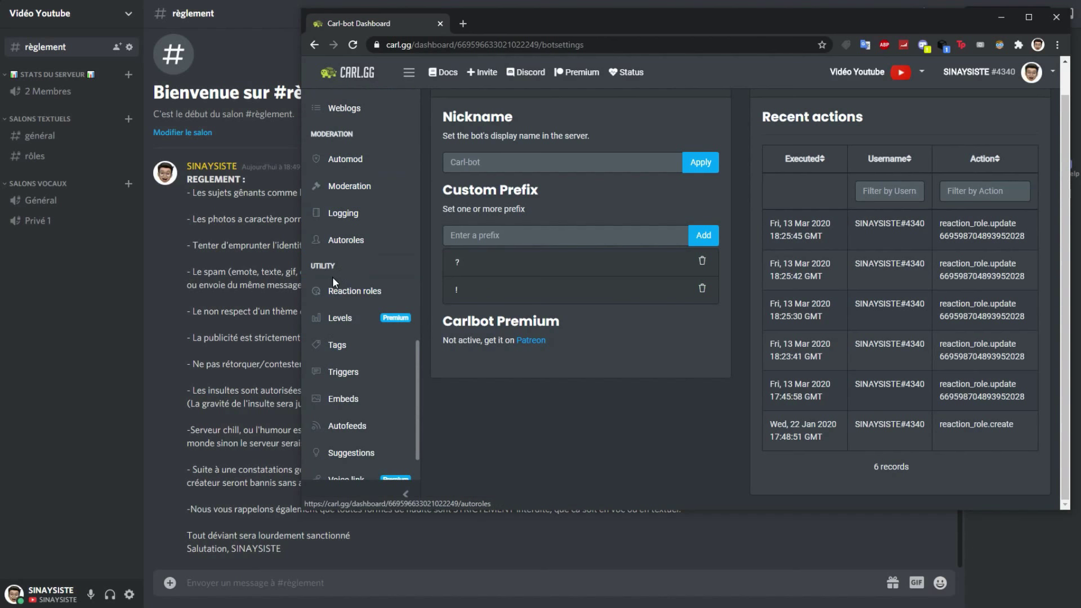
pyautogui.click(352, 296)
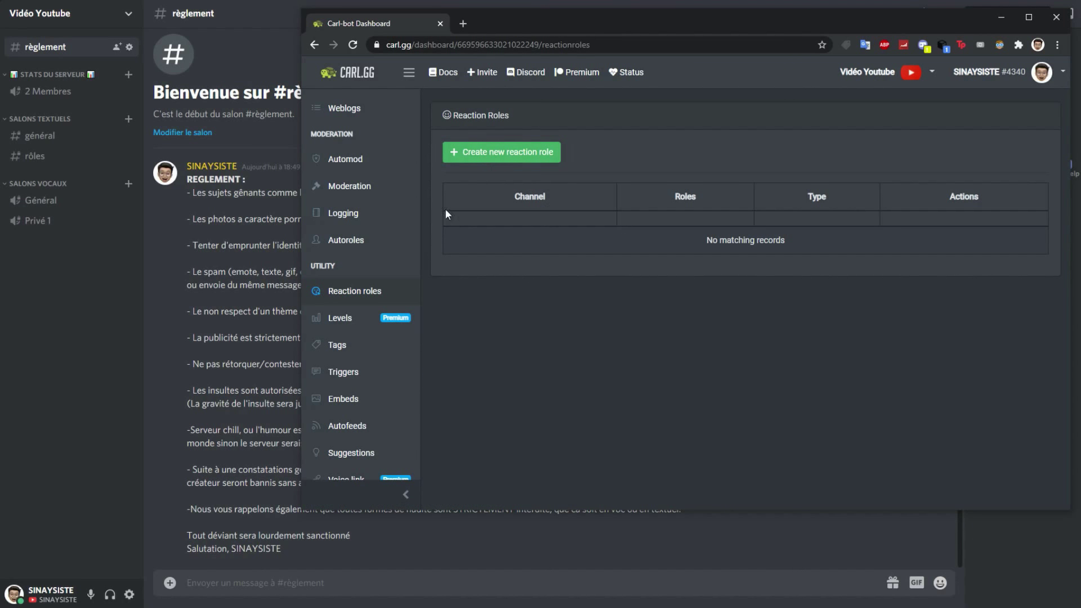
pyautogui.click(490, 153)
pyautogui.click(531, 152)
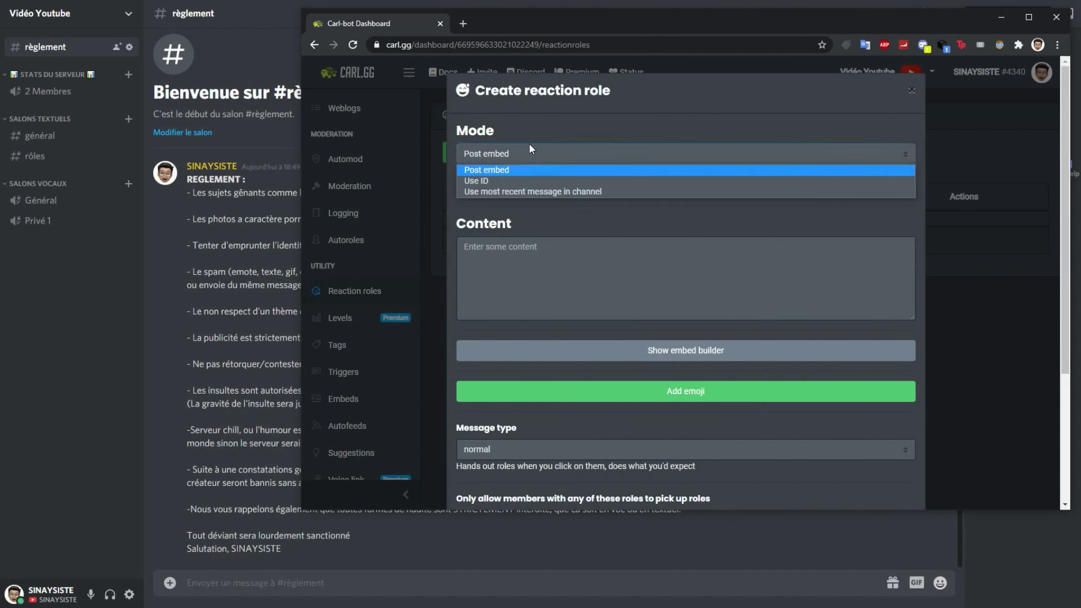
pyautogui.click(483, 181)
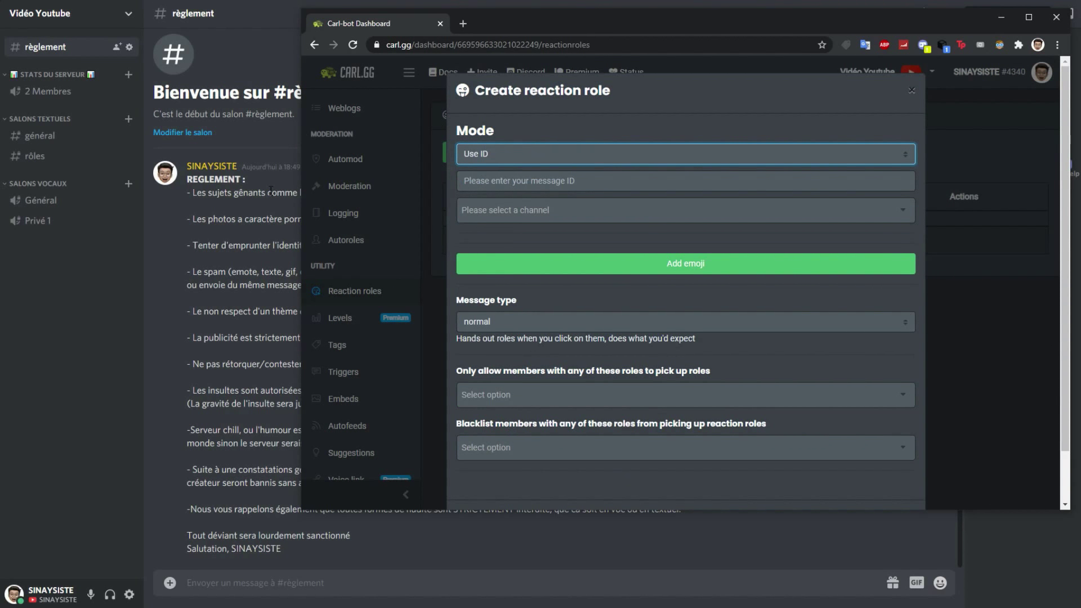
# Switch to Discord and check the developer mode option in the advanced appearance settings.
pyautogui.click(89, 496)
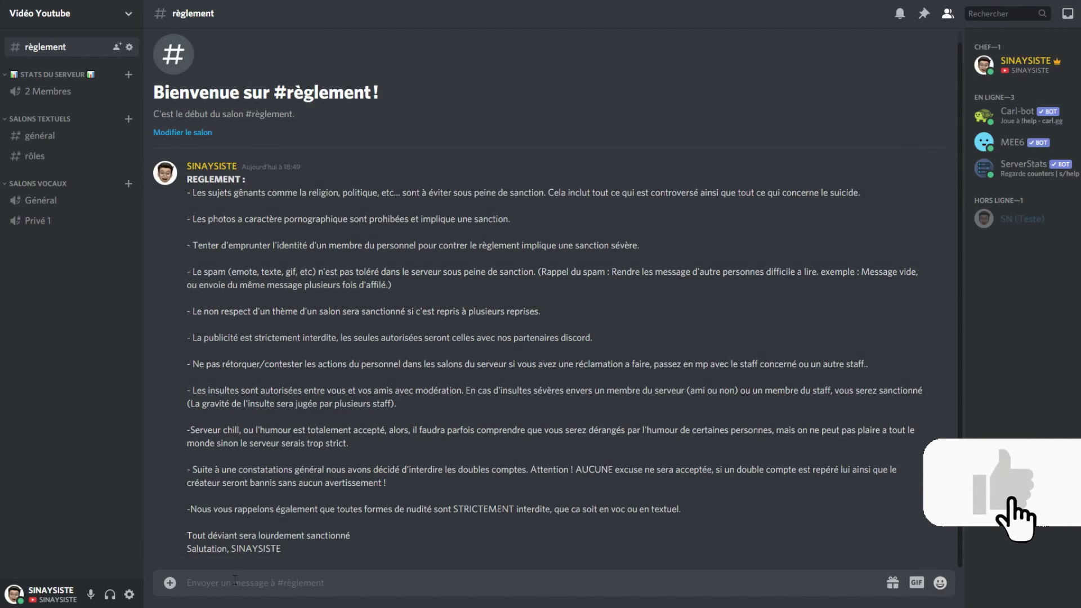
pyautogui.click(132, 595)
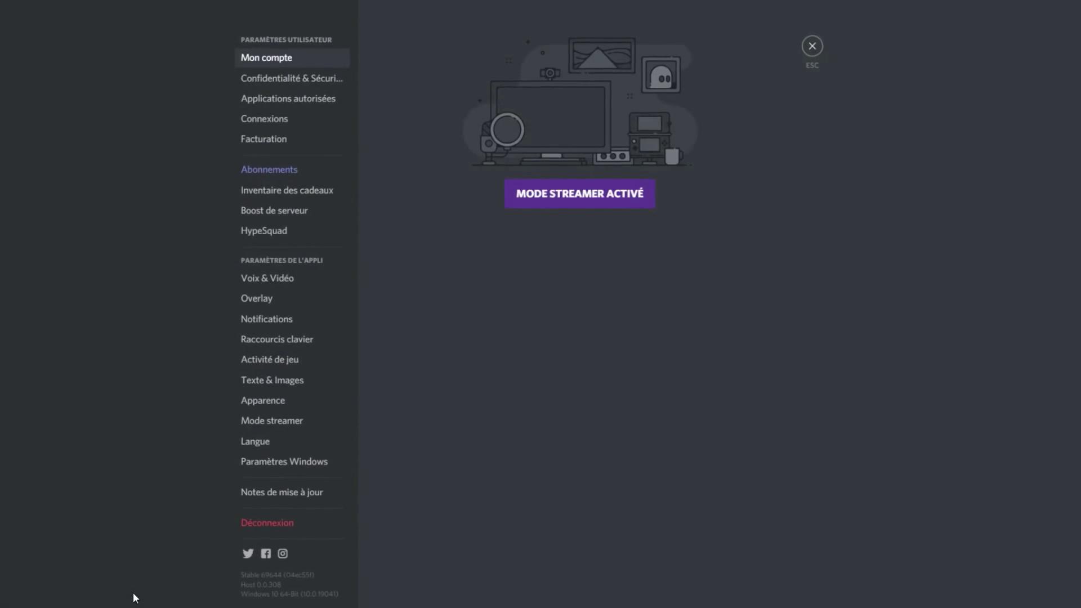
pyautogui.click(265, 402)
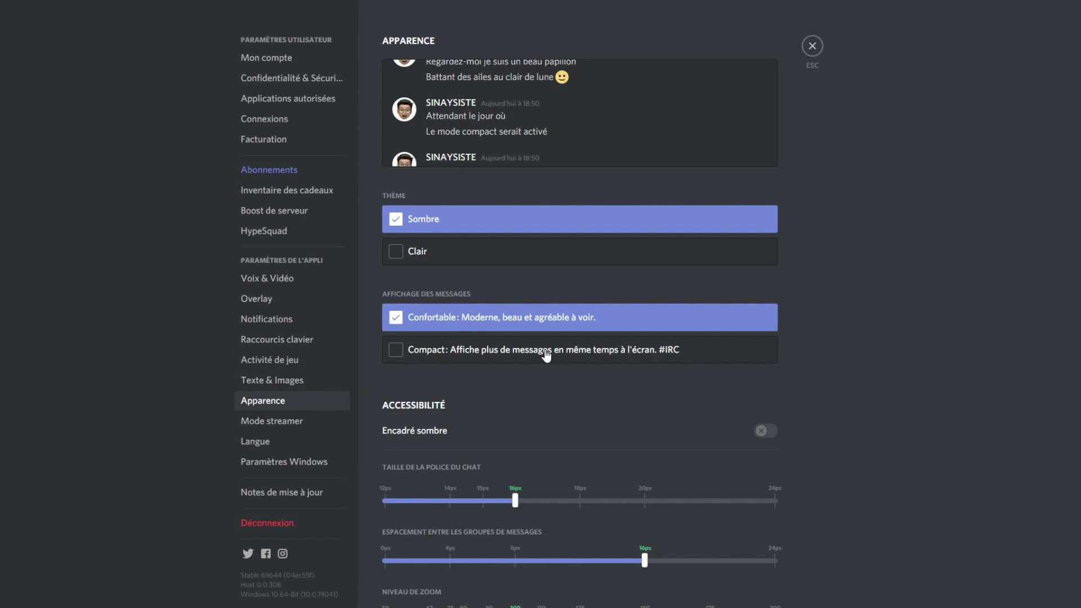
pyautogui.scroll(-8, 692, 332)
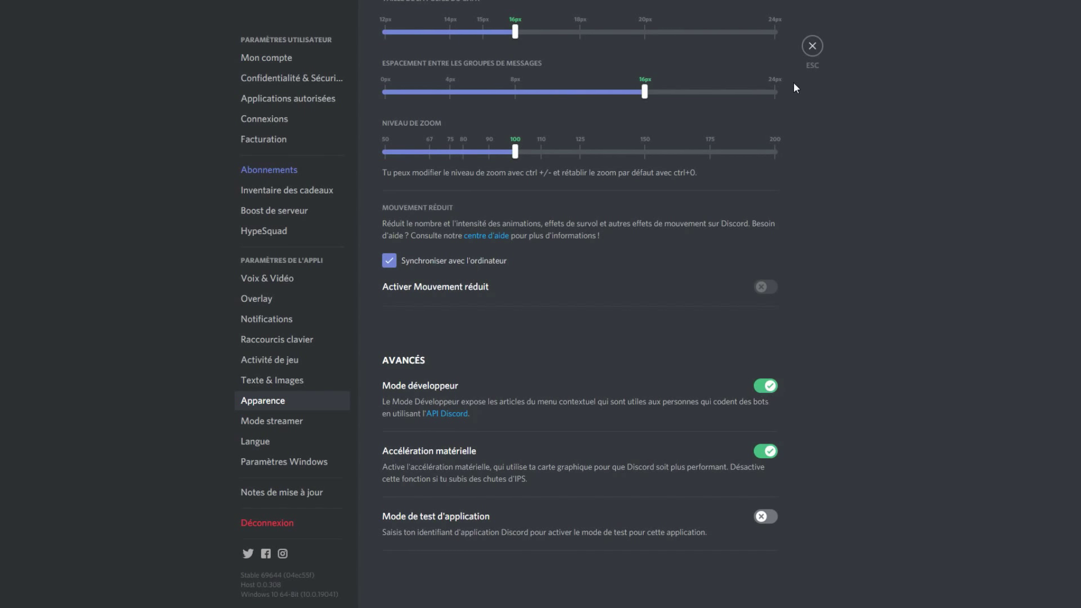
pyautogui.click(813, 47)
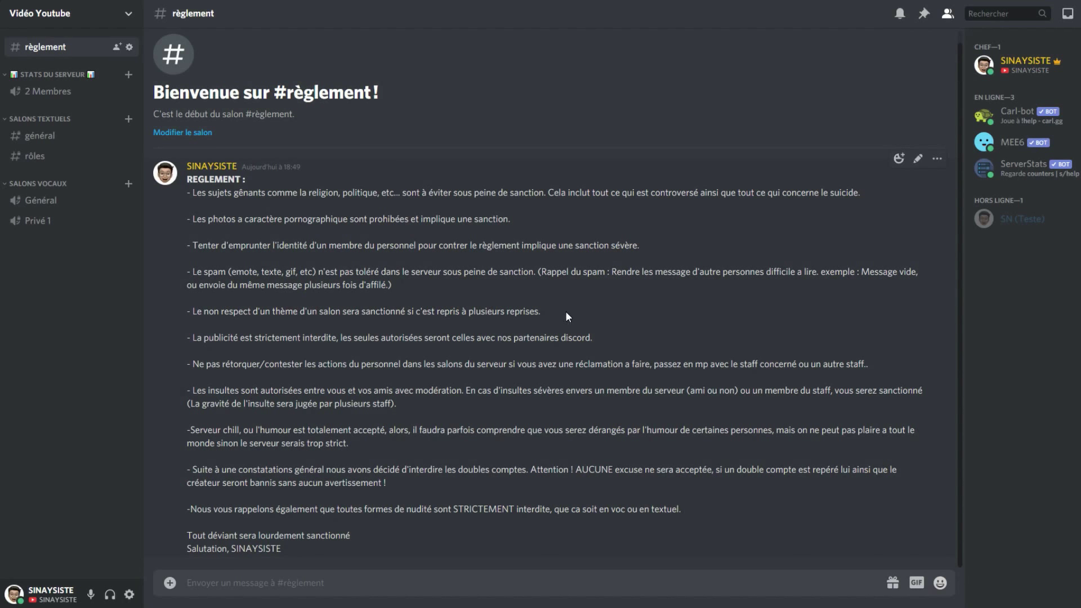
# Copy the ID of the rules message posted in the #règlement channel.
pyautogui.rightClick(446, 319)
pyautogui.rightClick(807, 227)
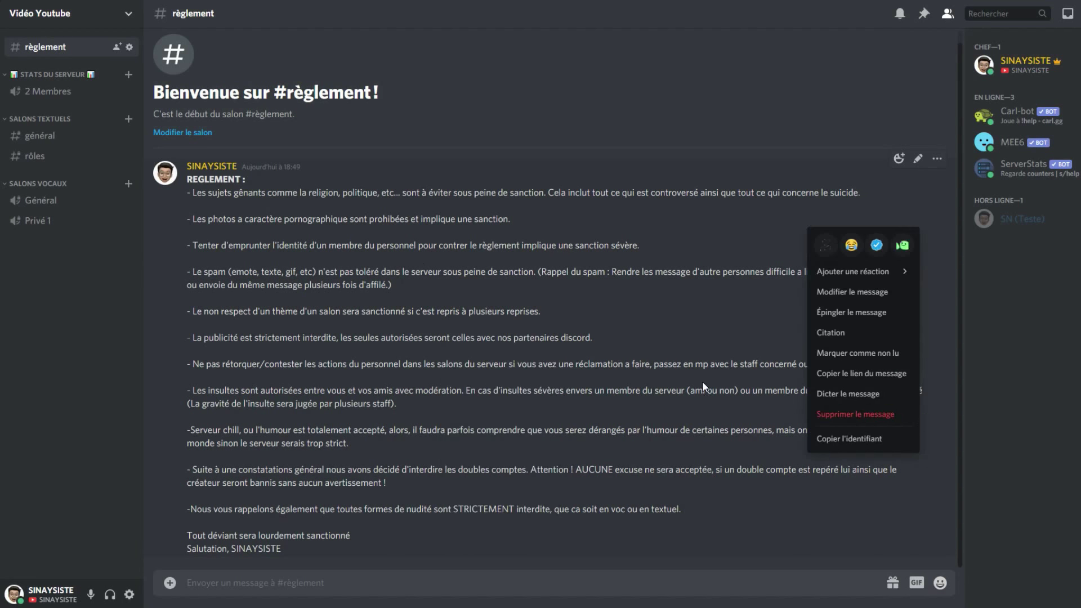
pyautogui.rightClick(691, 379)
pyautogui.rightClick(457, 338)
pyautogui.rightClick(362, 236)
pyautogui.rightClick(716, 299)
pyautogui.rightClick(432, 299)
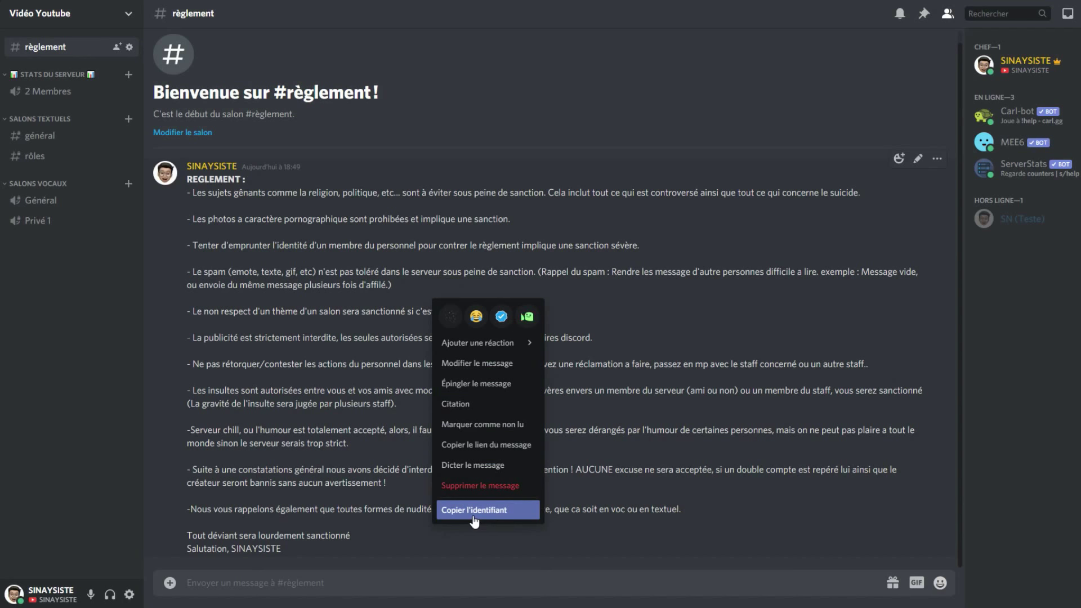
pyautogui.click(495, 512)
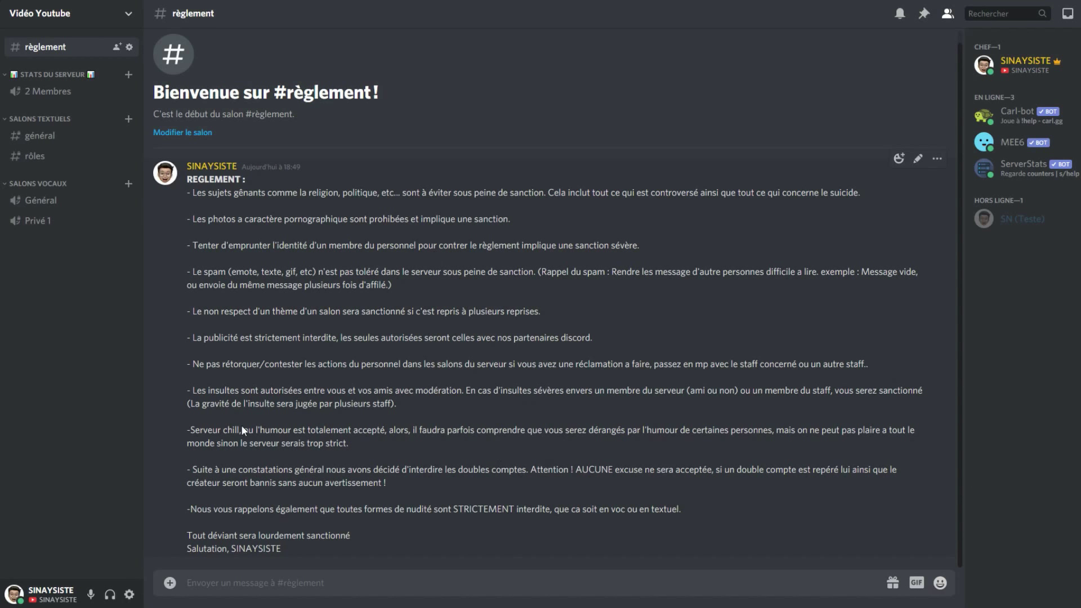
pyautogui.rightClick(80, 53)
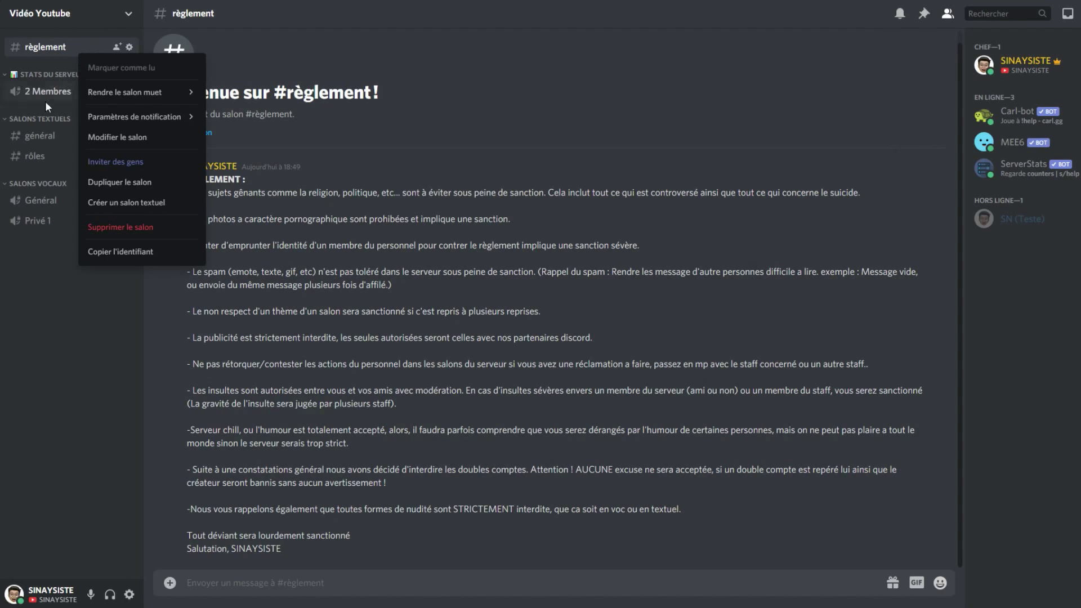
pyautogui.click(482, 401)
pyautogui.rightClick(481, 400)
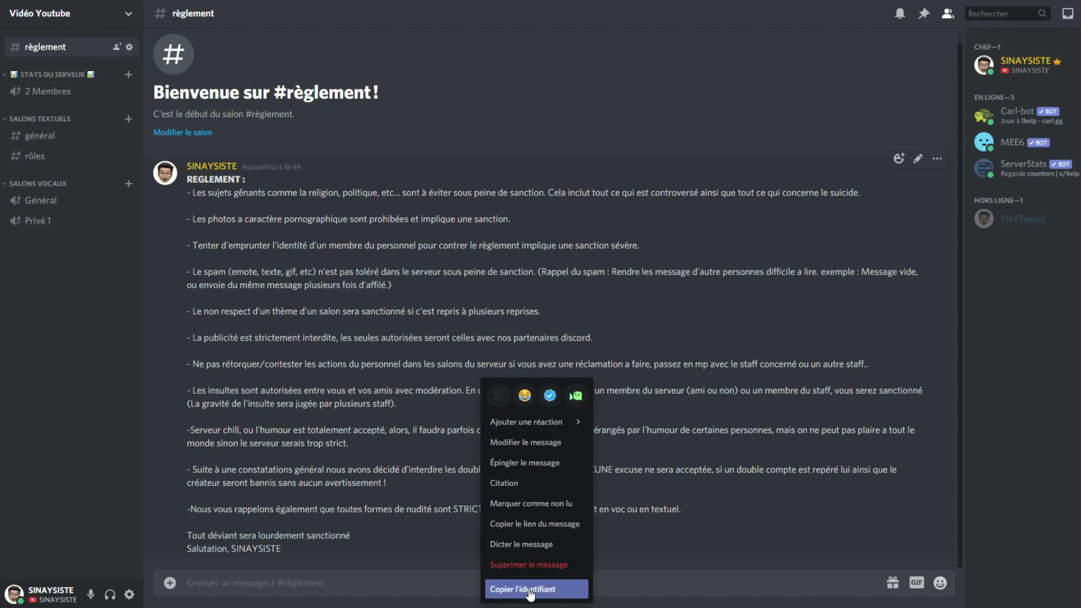
pyautogui.click(401, 506)
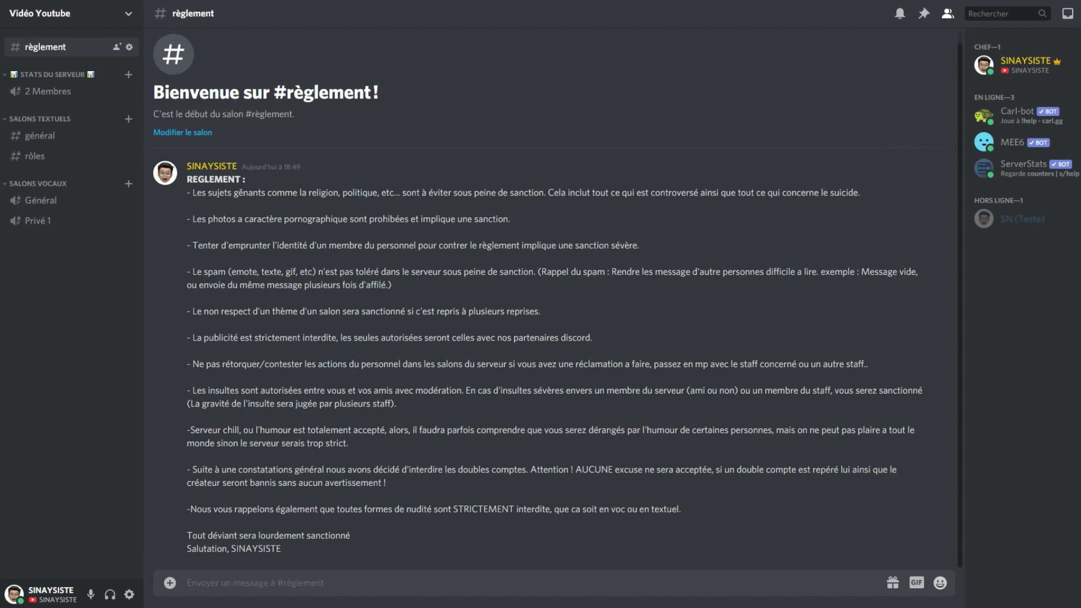
# Switch to the browser, paste the copied message ID into the new reaction role, and choose règlement as its channel.
pyautogui.moveTo(267, 606)
pyautogui.click(267, 571)
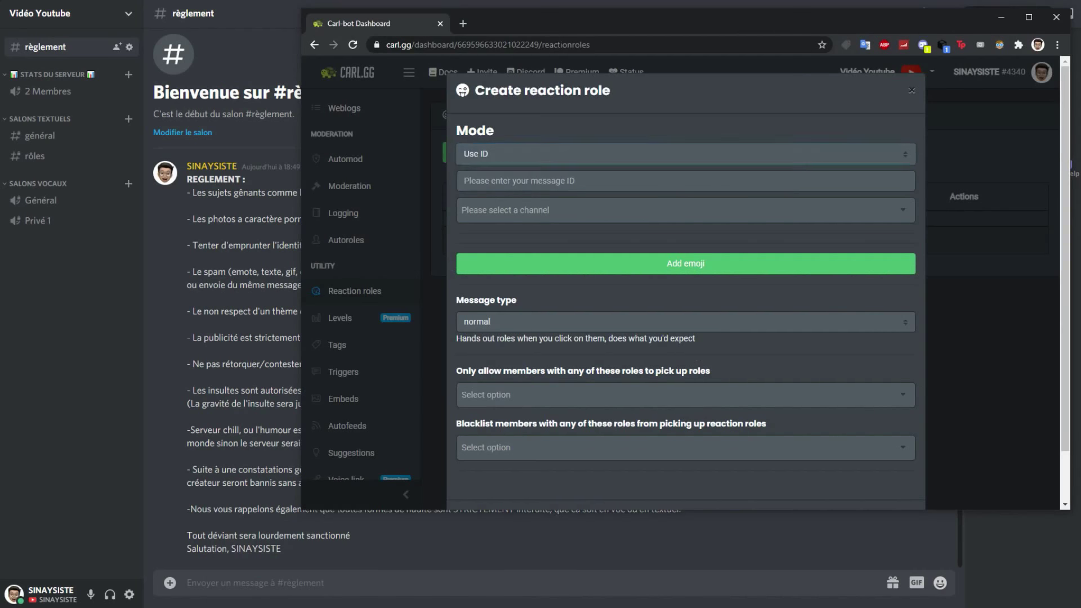
pyautogui.click(518, 185)
pyautogui.hotkey('ctrl', 'v')
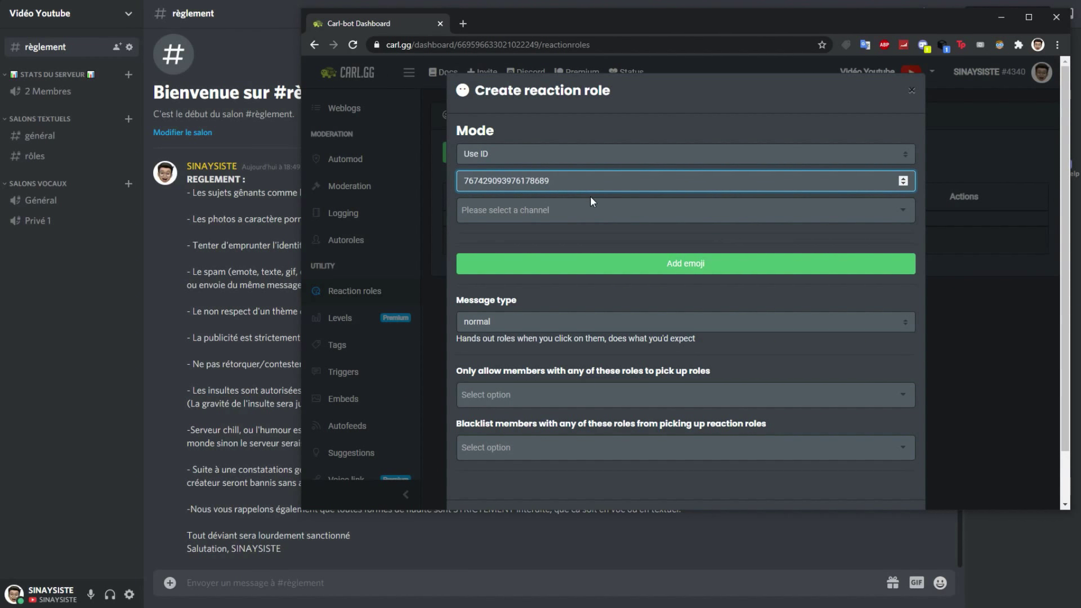
pyautogui.click(596, 210)
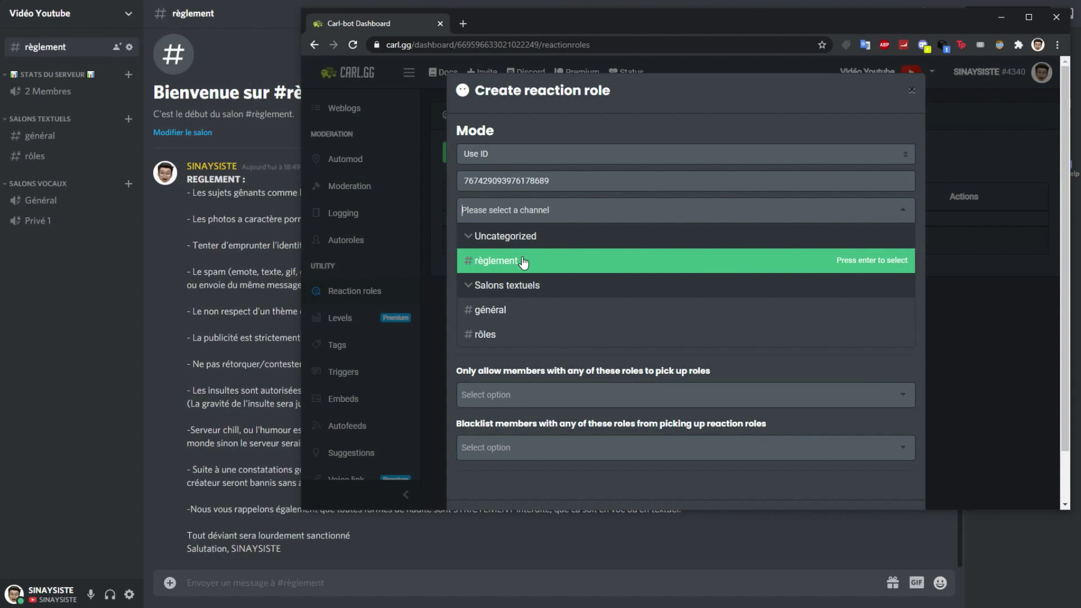
pyautogui.click(495, 261)
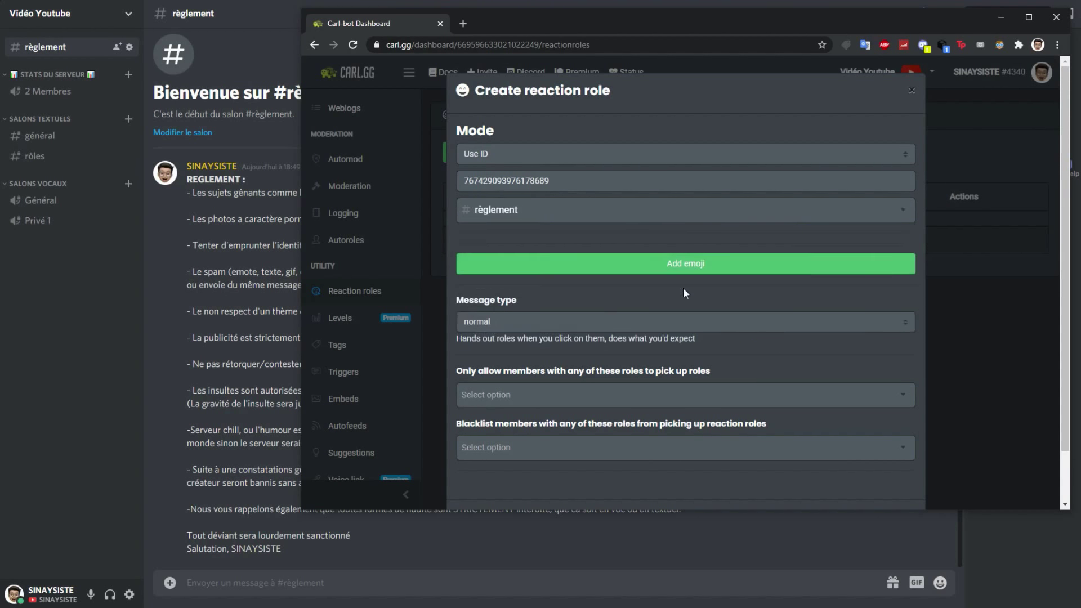
# Add the white check mark emoji to the reaction role from the frequently used emojis.
pyautogui.click(692, 269)
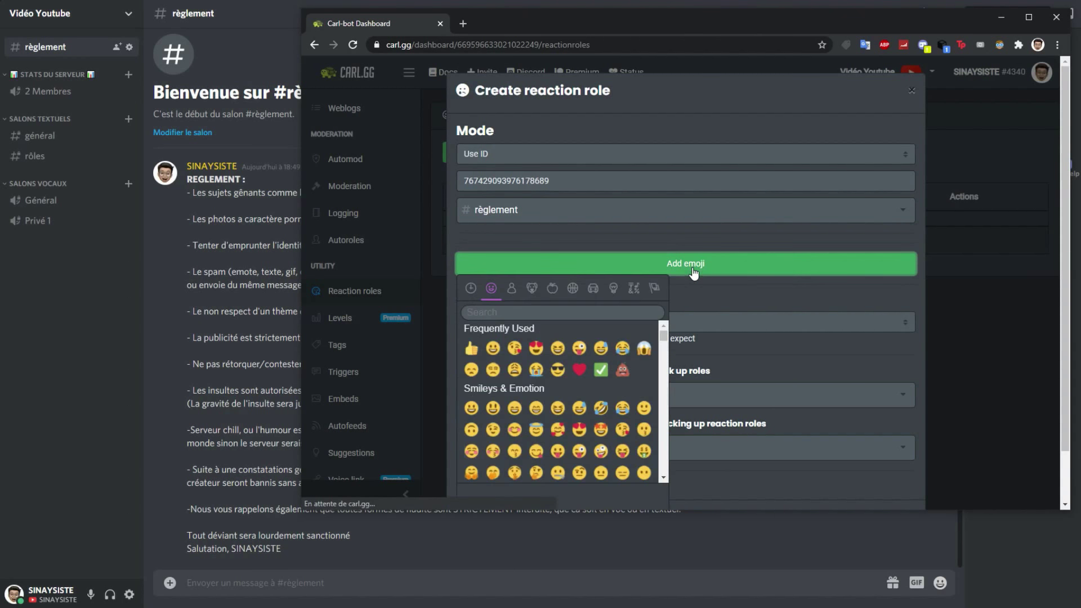
pyautogui.scroll(-5, 614, 404)
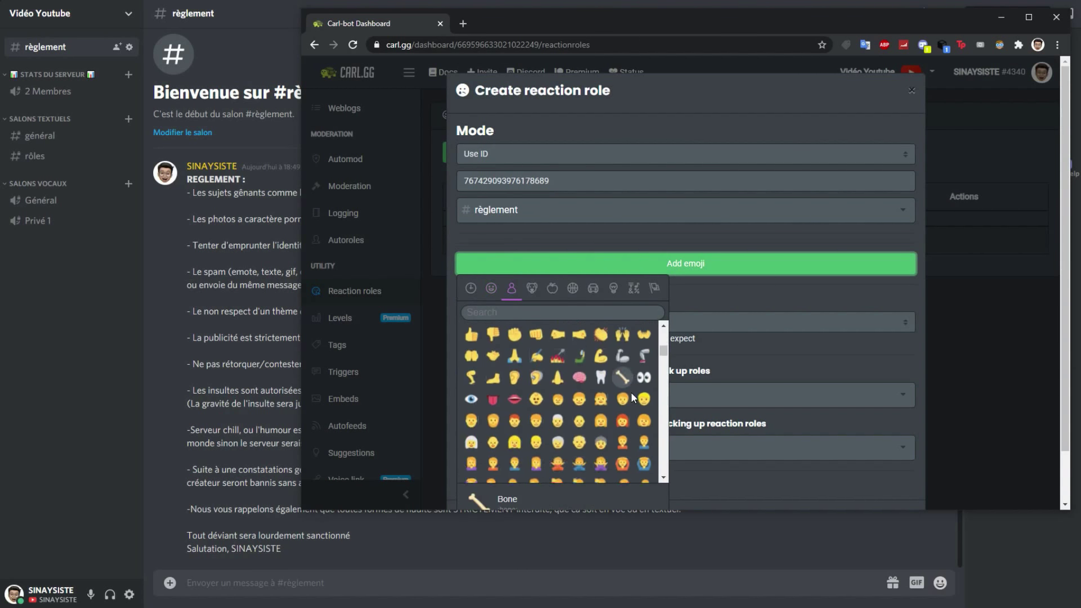
pyautogui.scroll(5, 627, 391)
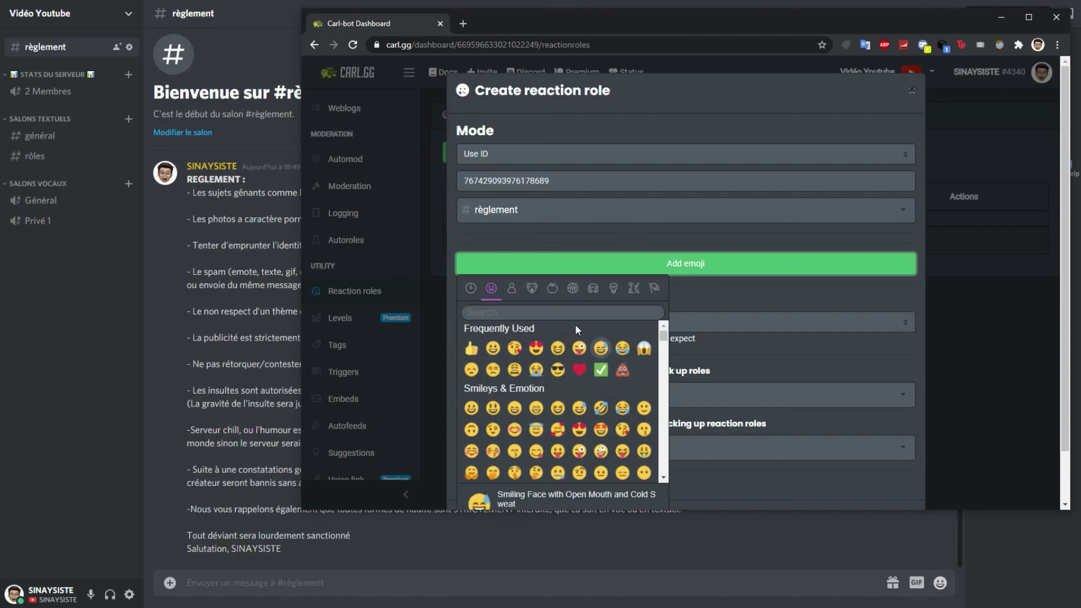
pyautogui.click(651, 288)
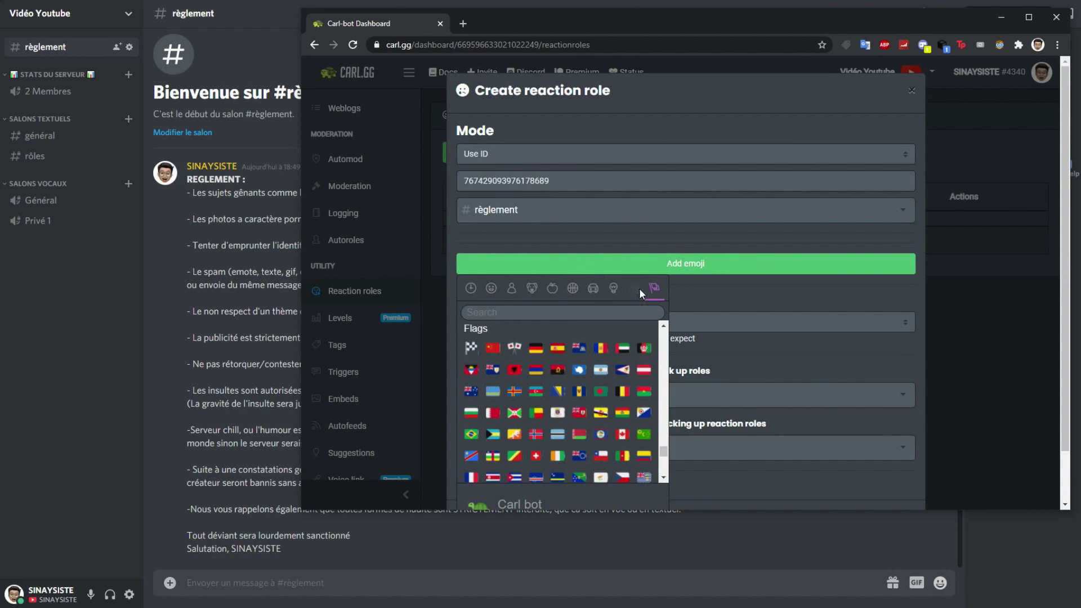
pyautogui.click(510, 286)
pyautogui.click(488, 283)
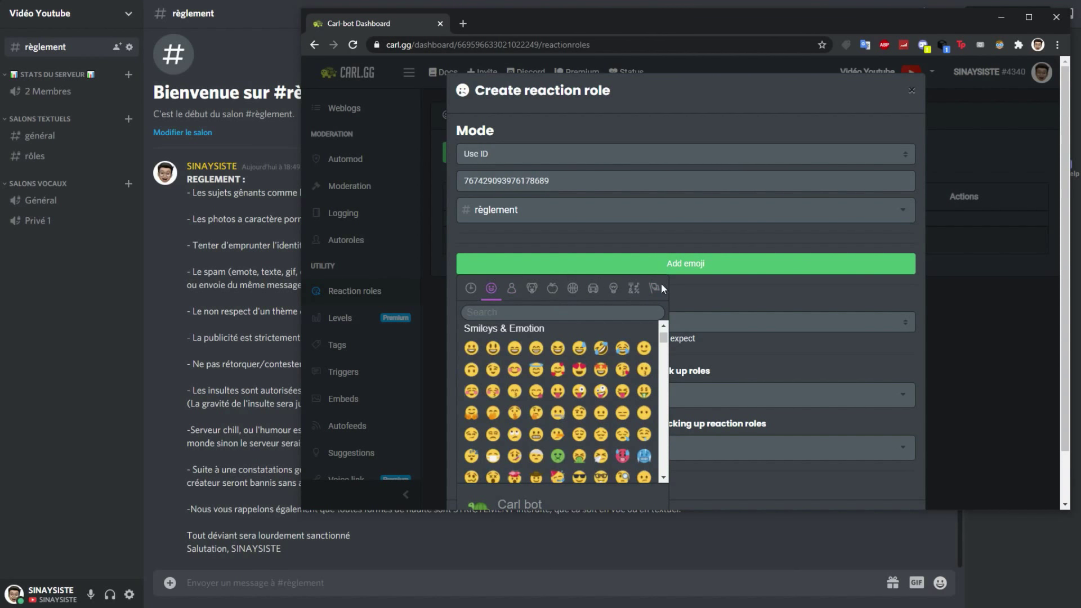
pyautogui.click(471, 289)
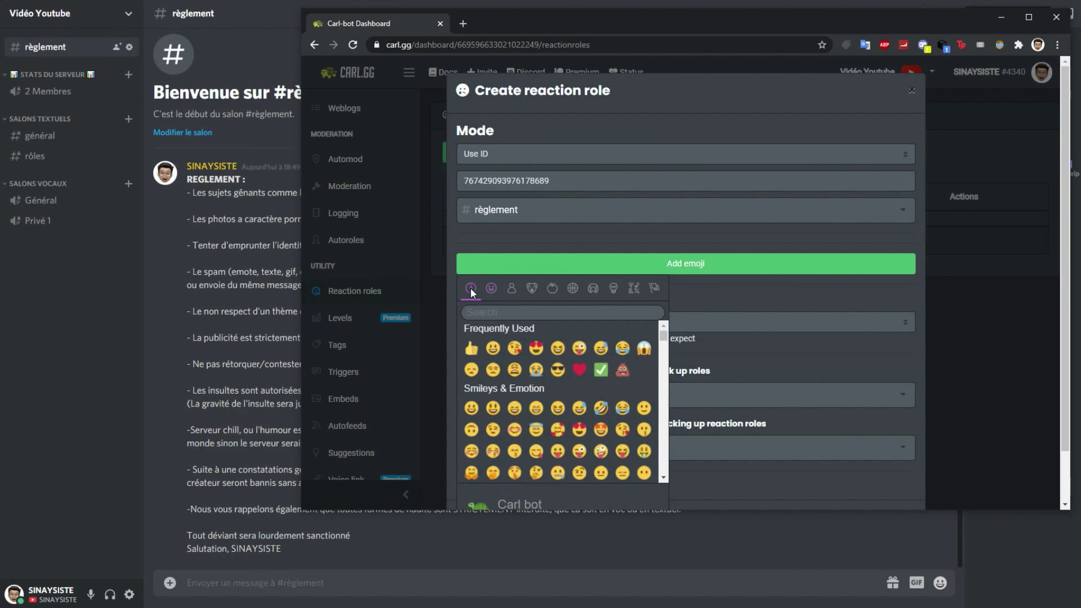
pyautogui.click(600, 371)
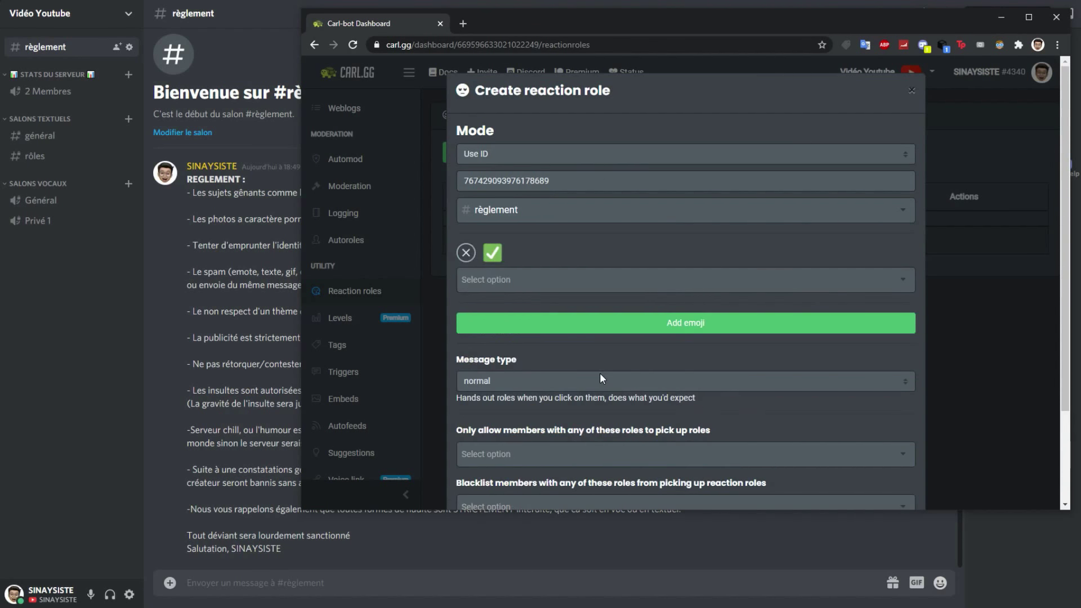
# Assign the Membre role to the check mark emoji and create the reaction role.
pyautogui.click(499, 273)
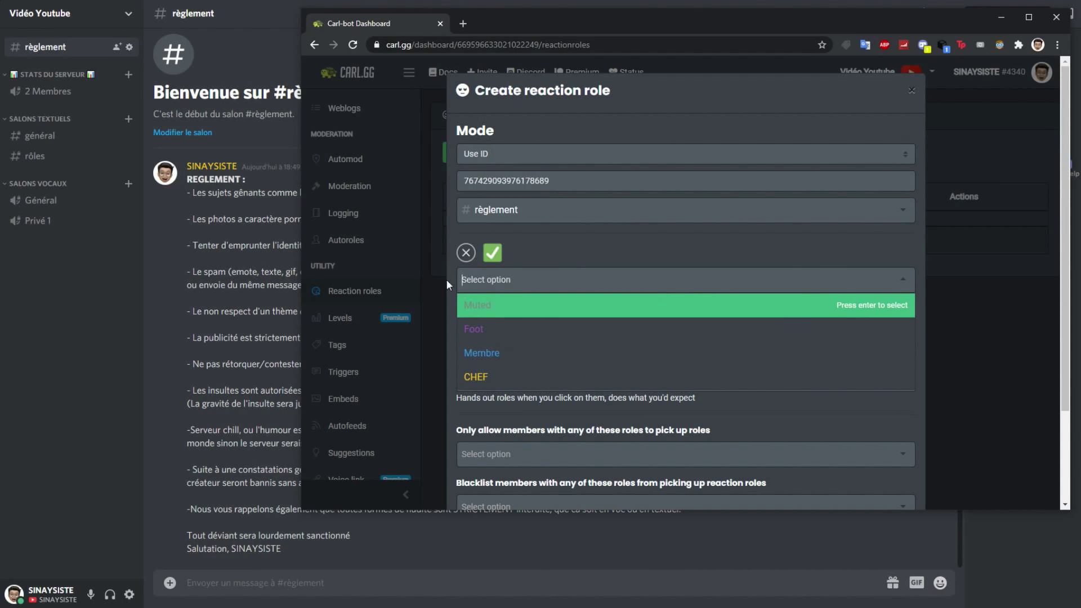
pyautogui.click(528, 355)
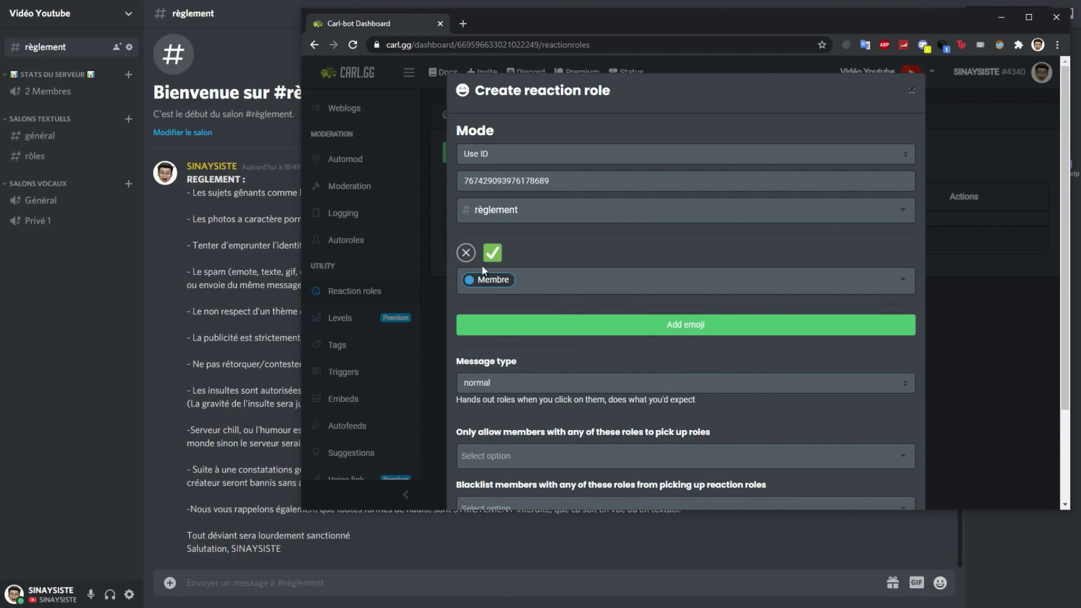
pyautogui.scroll(-2, 589, 315)
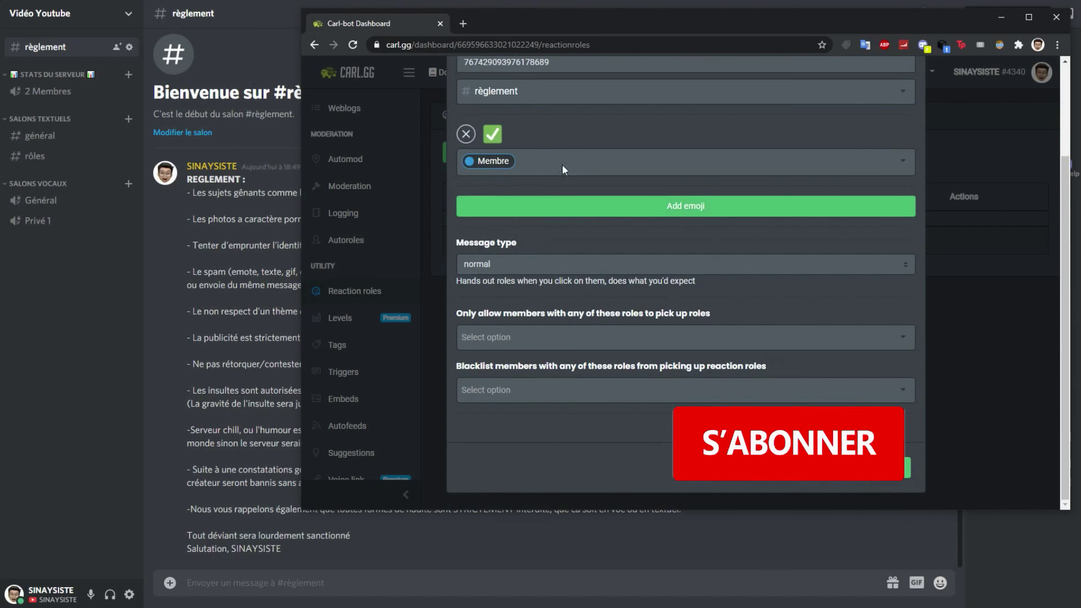
pyautogui.scroll(3, 676, 242)
pyautogui.scroll(-3, 764, 237)
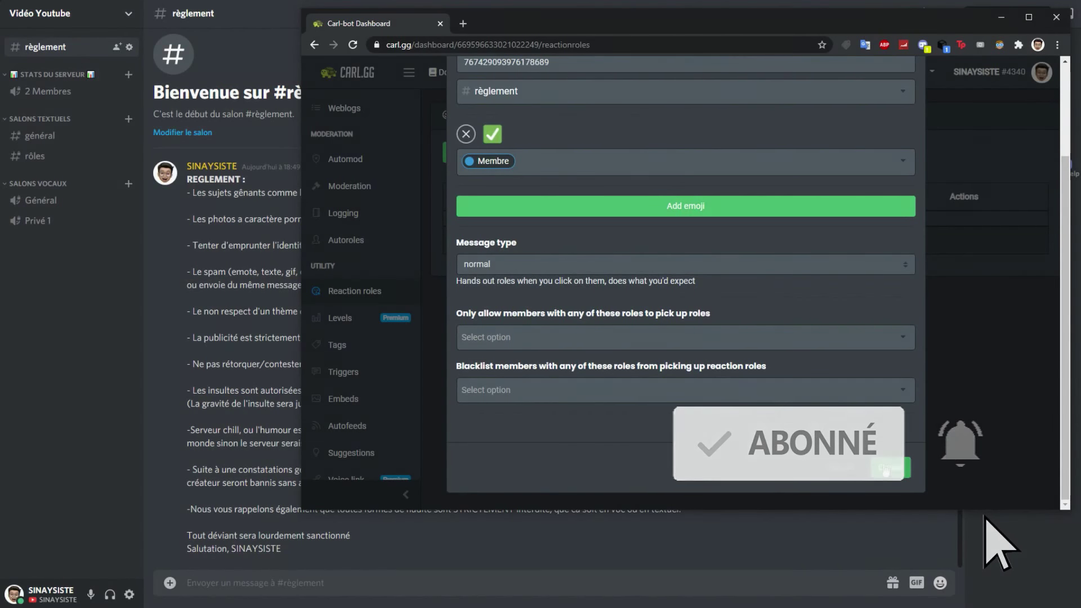
pyautogui.click(891, 469)
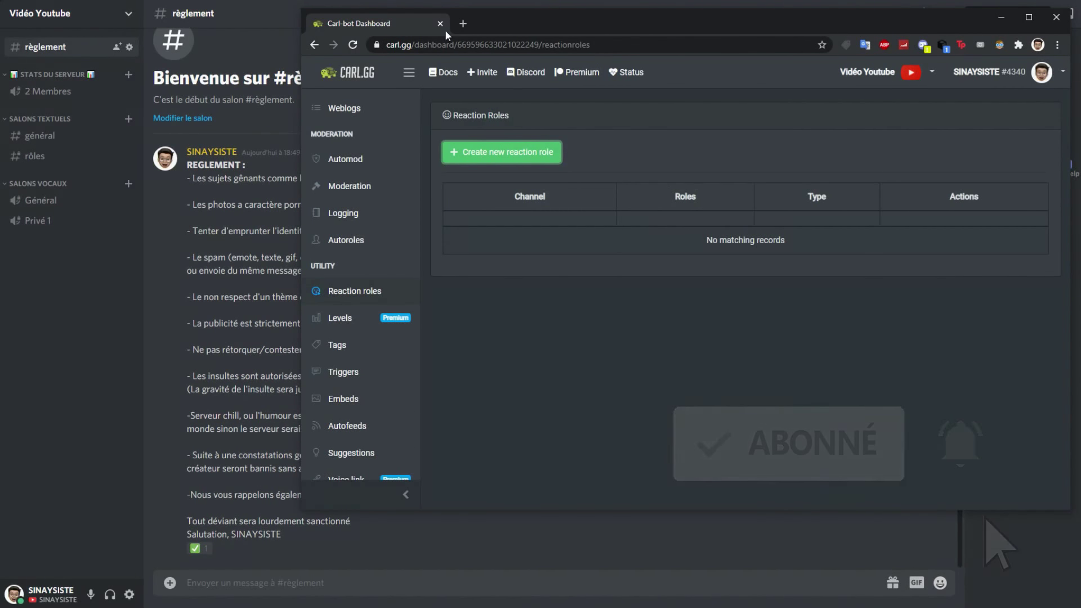
# Reload the Reaction Roles page and view the edit options of the #règlement reaction role without changing anything.
pyautogui.click(355, 43)
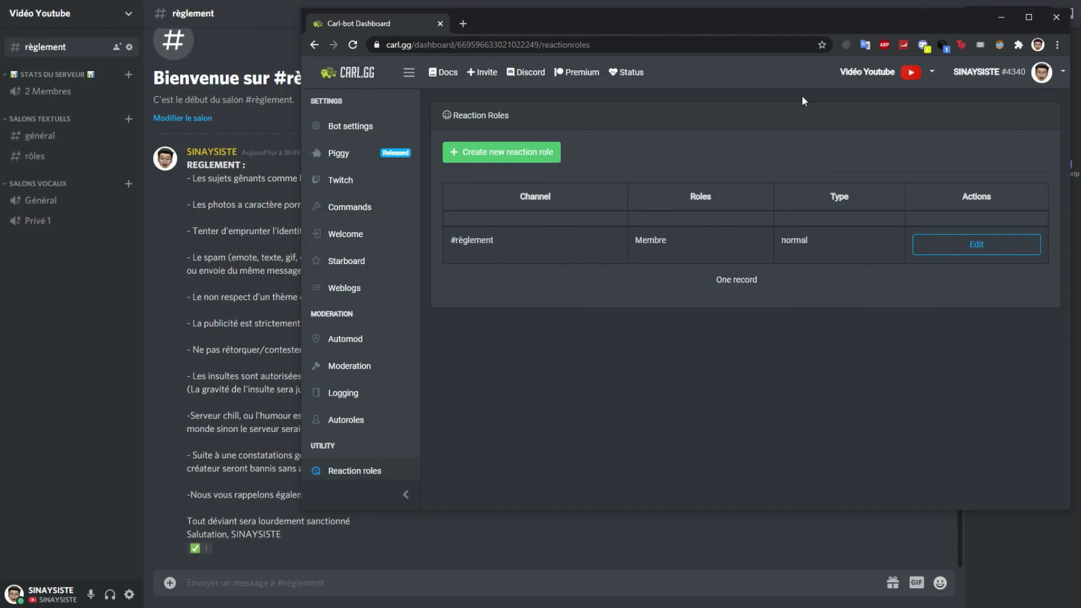
pyautogui.click(926, 248)
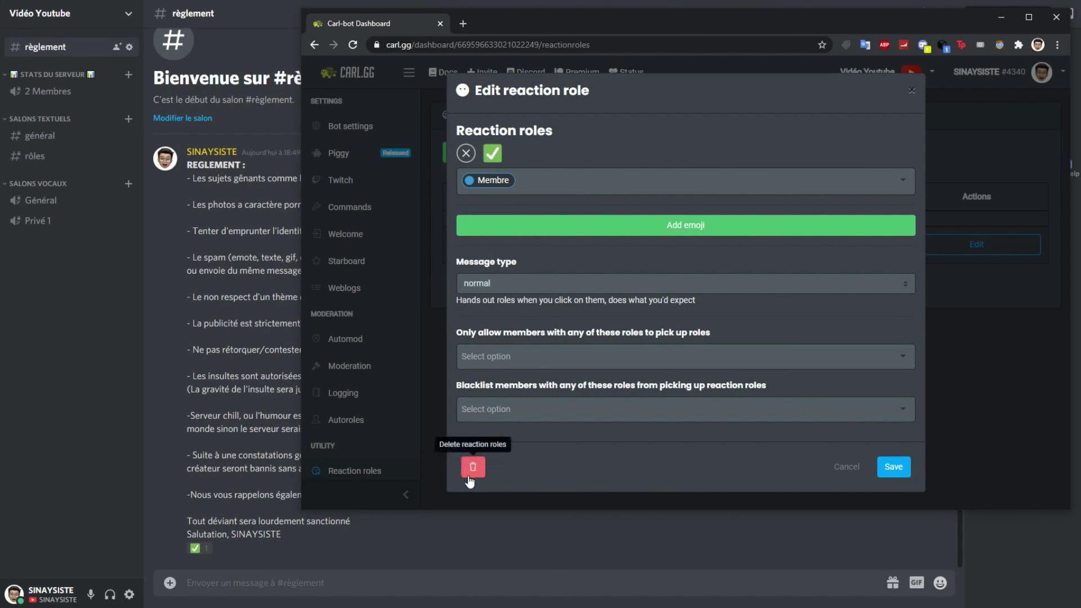
pyautogui.click(912, 91)
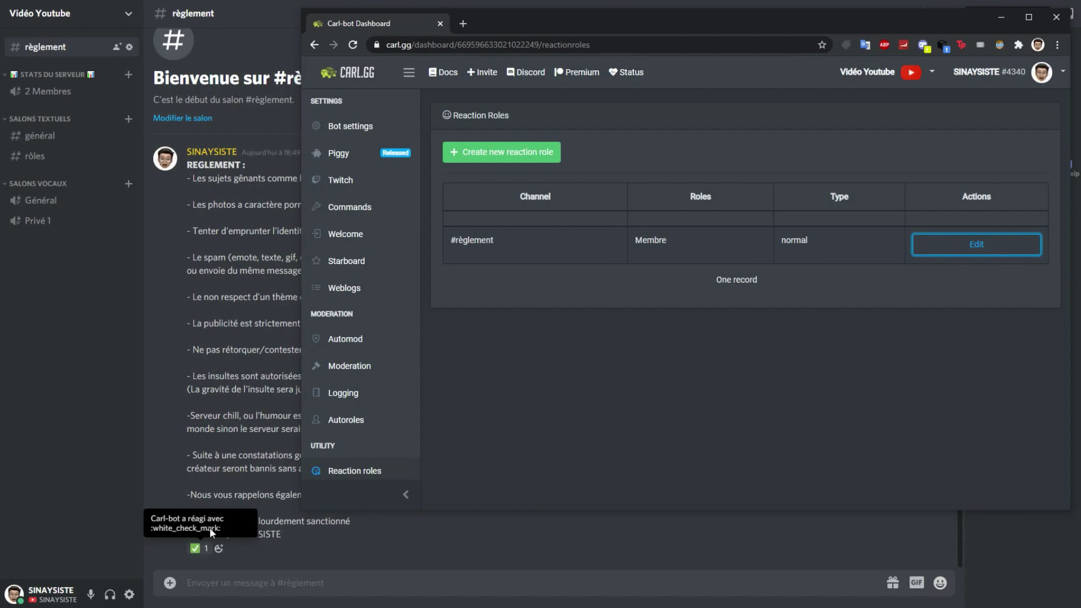
# Return to Discord and check the roles listed on the server owner's profile card.
pyautogui.click(192, 490)
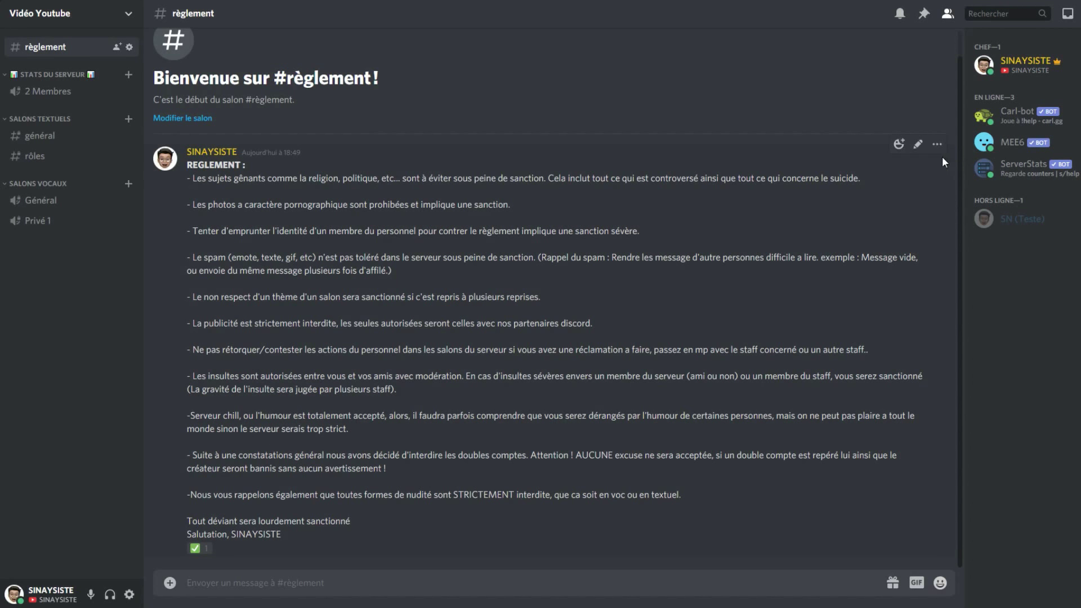
pyautogui.click(1025, 66)
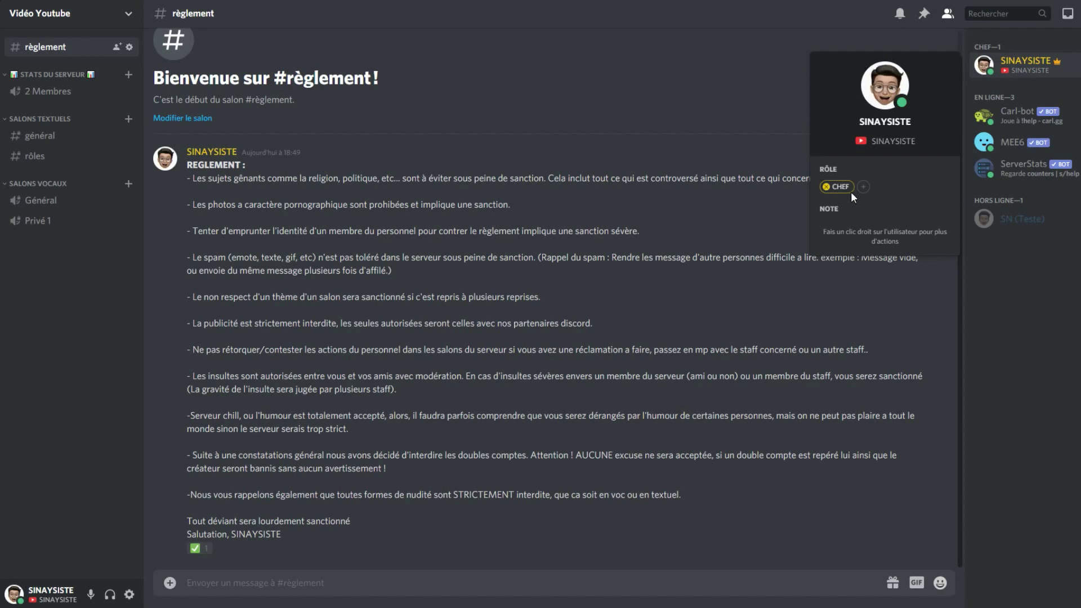
pyautogui.click(664, 248)
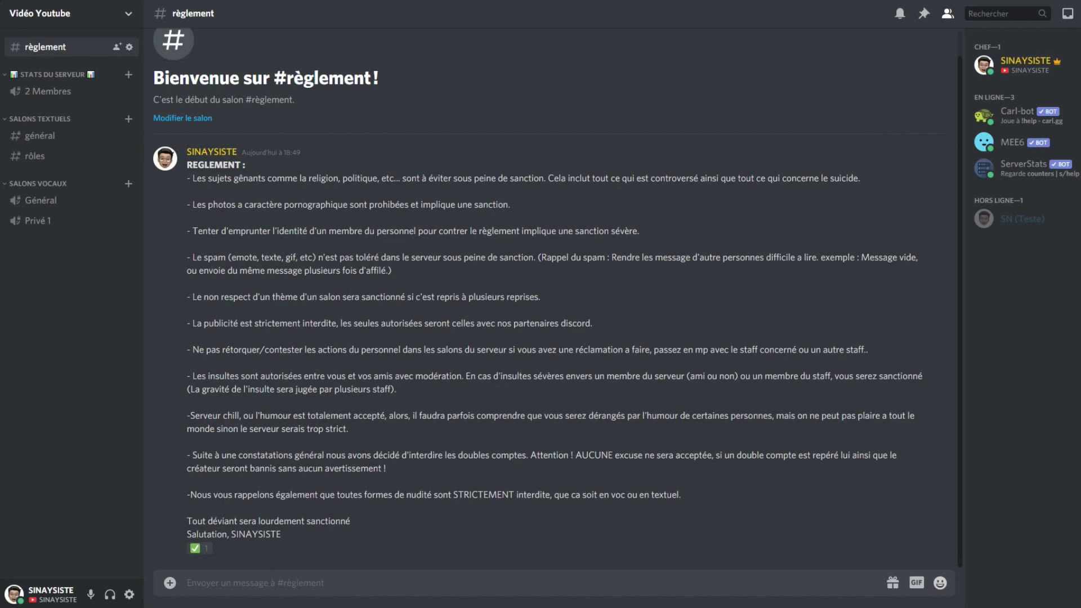
pyautogui.click(1019, 80)
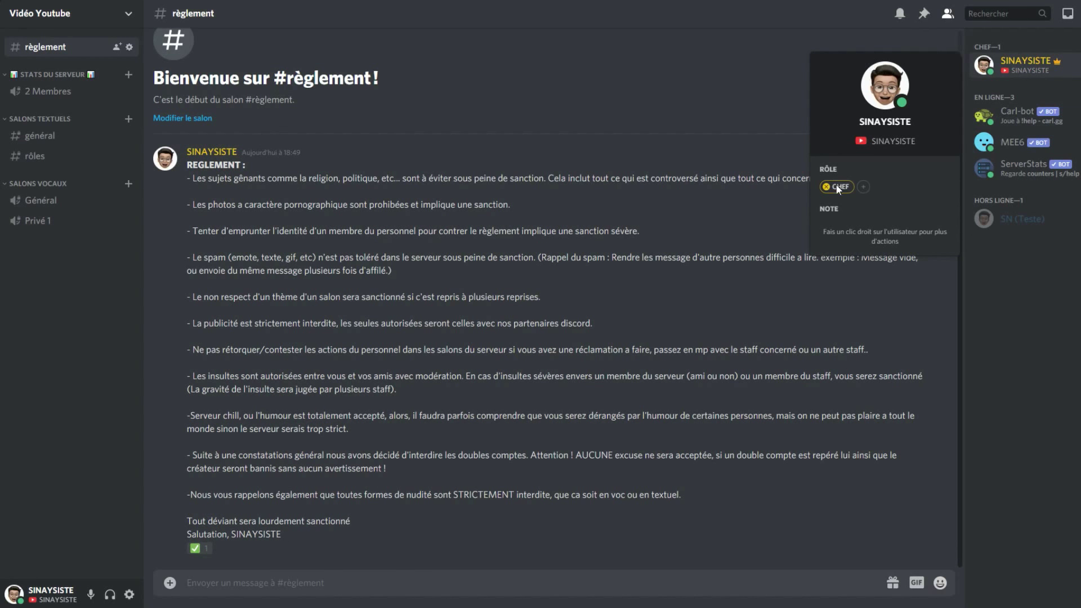
pyautogui.click(694, 163)
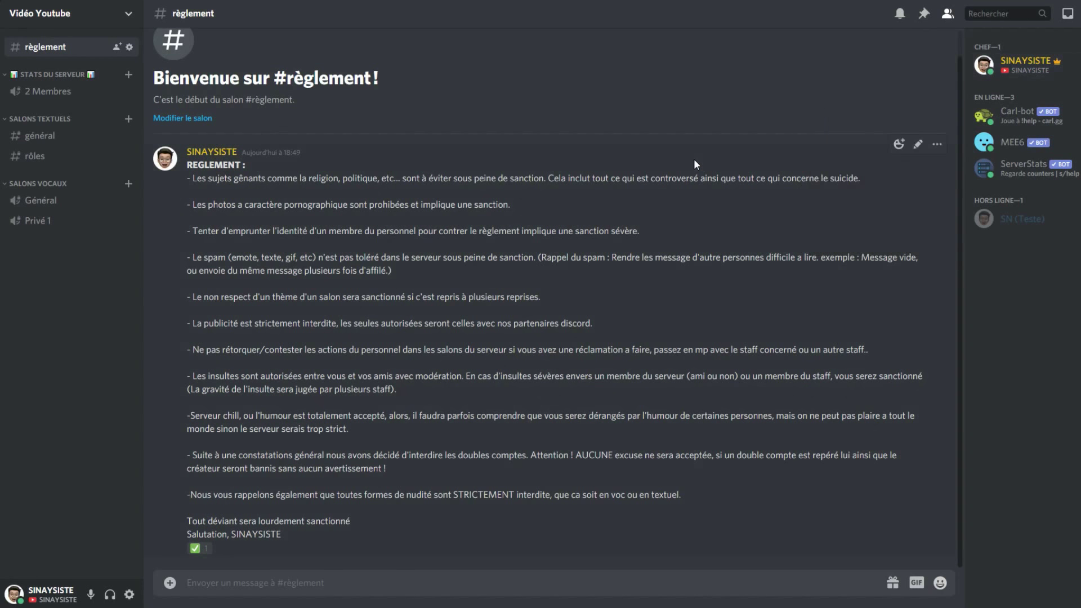
# React to the rules message with the check mark and check the server owner's roles.
pyautogui.click(196, 549)
pyautogui.click(1005, 62)
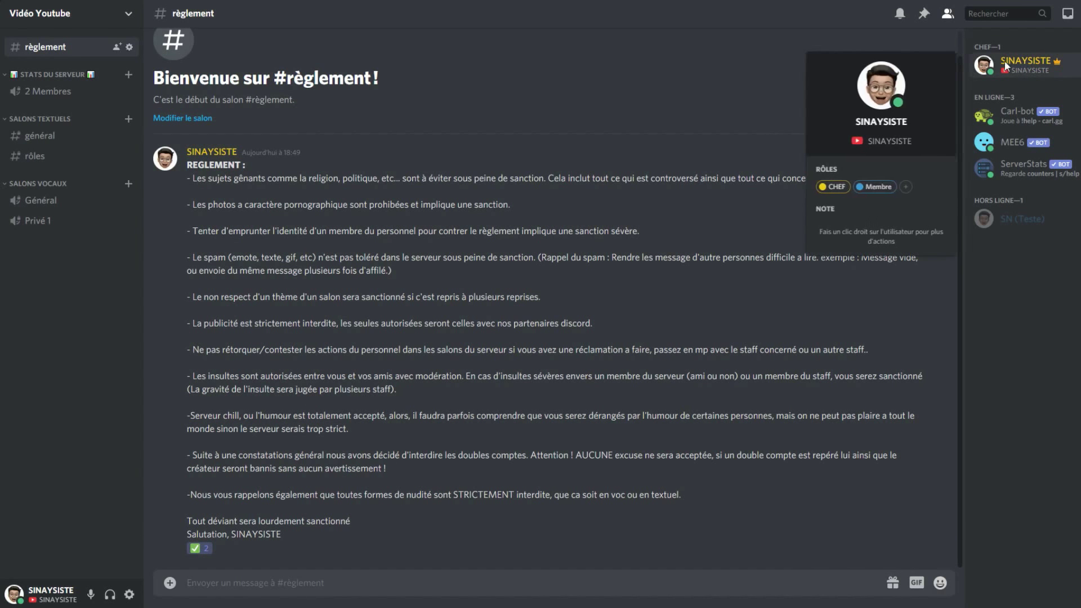
pyautogui.click(168, 509)
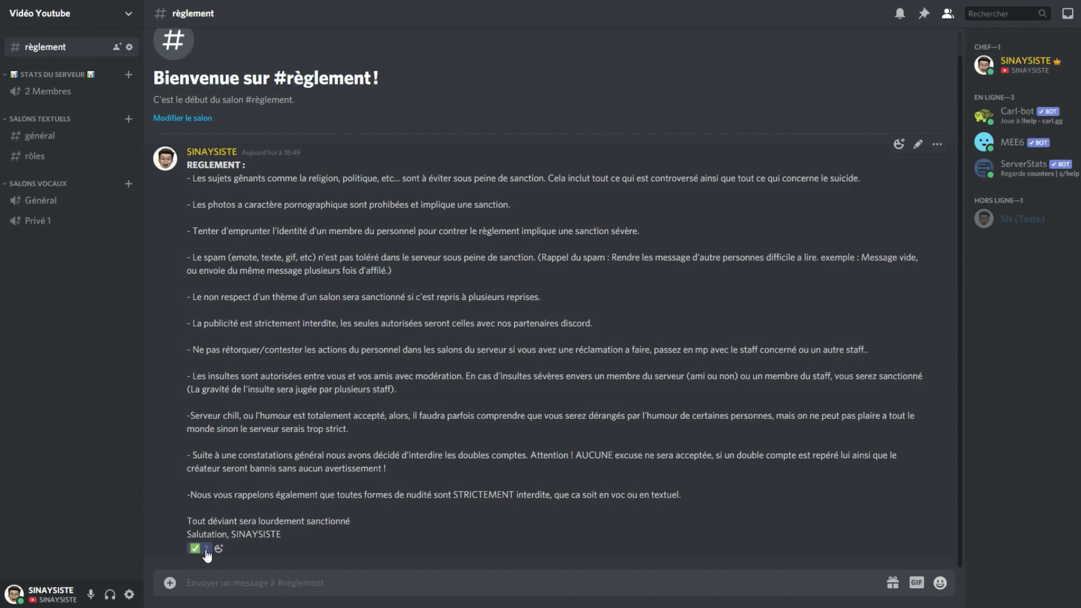
# Withdraw the check mark reaction from the rules message, recheck the owner's roles, and add the reaction again.
pyautogui.click(197, 549)
pyautogui.click(1020, 64)
pyautogui.click(188, 502)
pyautogui.click(203, 551)
pyautogui.rightClick(43, 73)
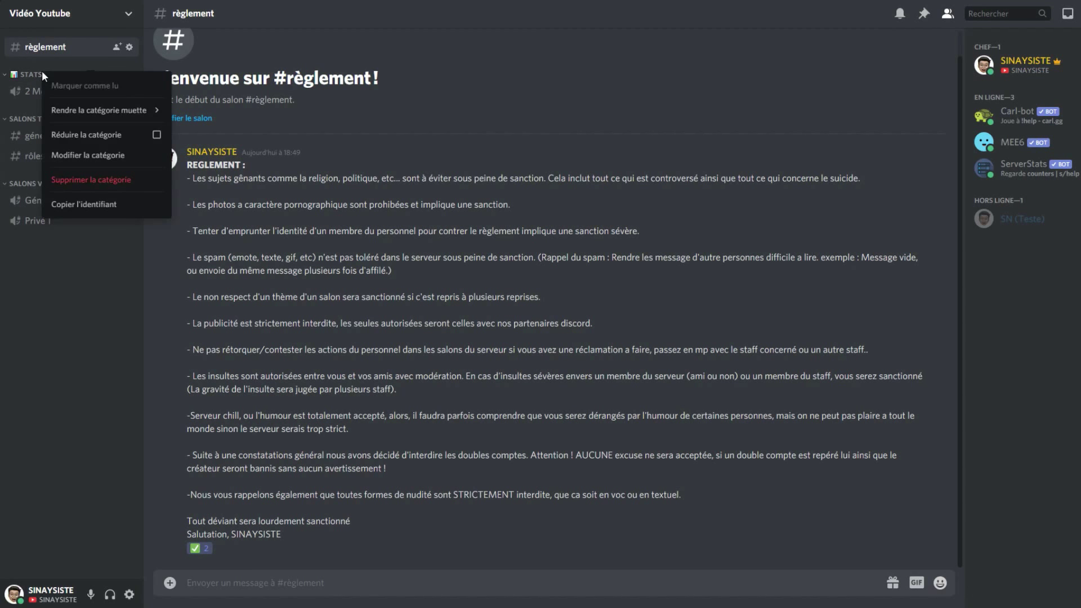
pyautogui.press('Escape')
pyautogui.rightClick(58, 72)
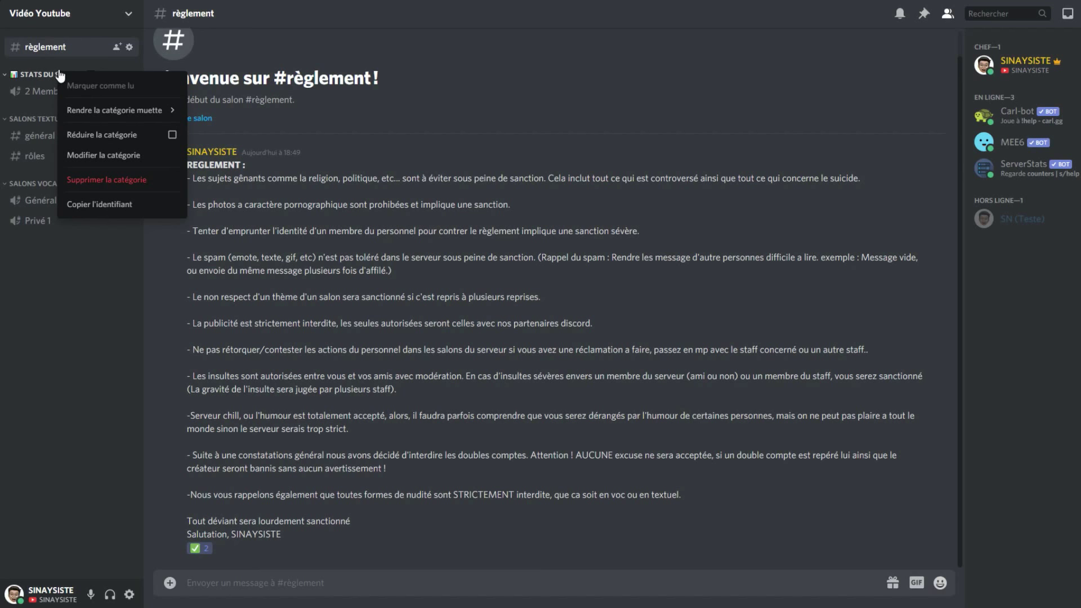
pyautogui.click(125, 66)
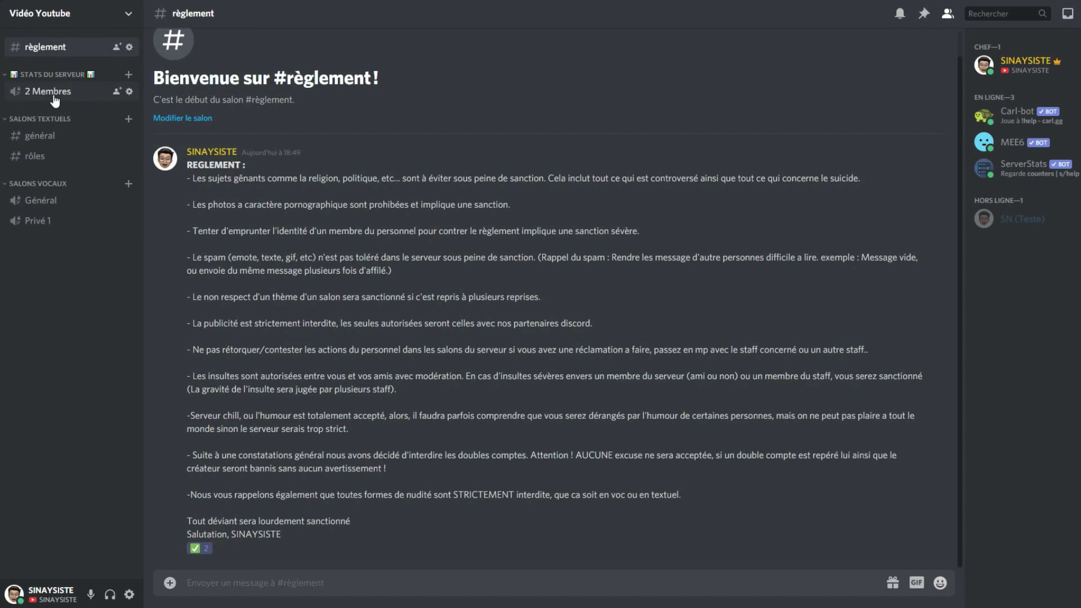
pyautogui.rightClick(46, 92)
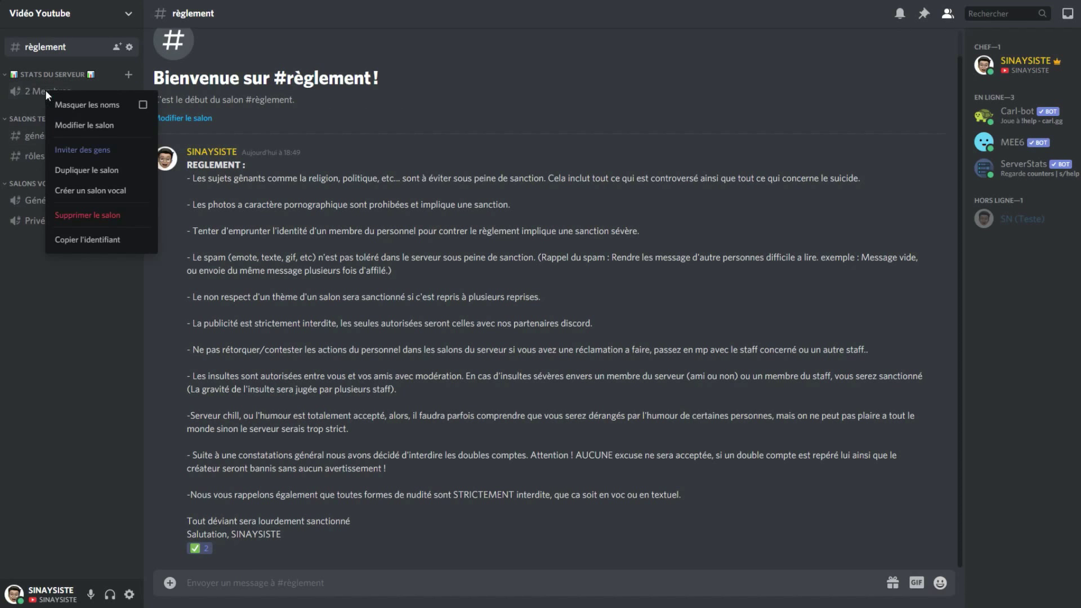
pyautogui.click(65, 125)
pyautogui.click(291, 81)
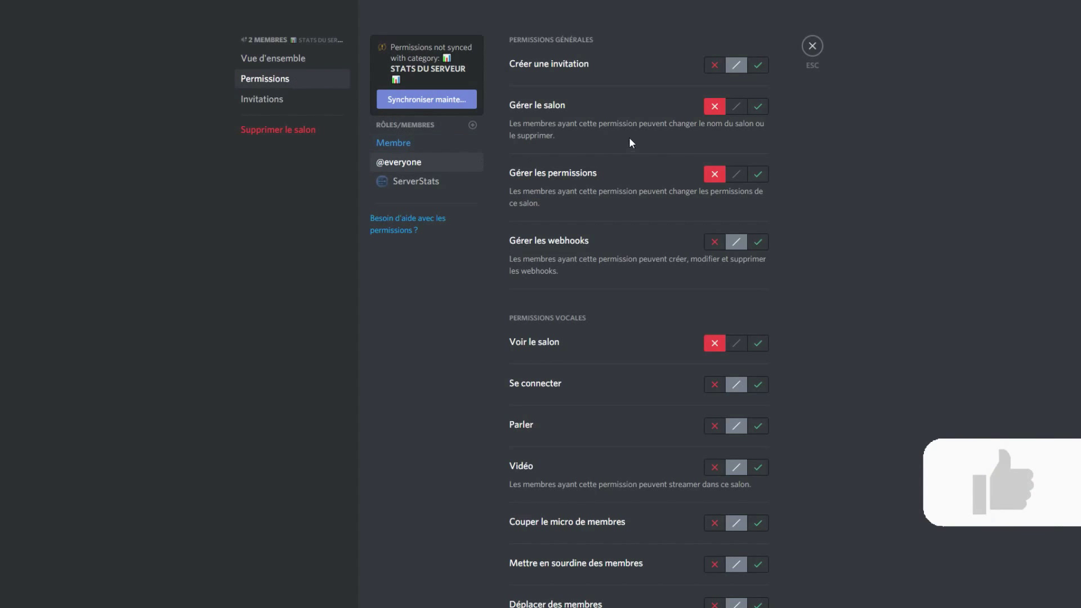
pyautogui.scroll(-5, 727, 198)
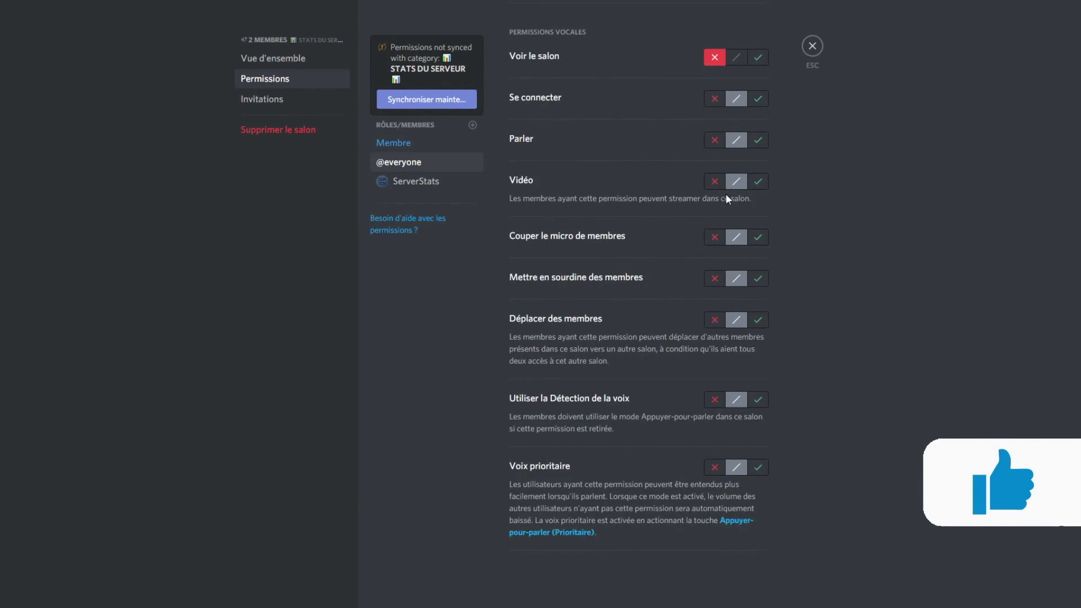
pyautogui.scroll(4, 736, 208)
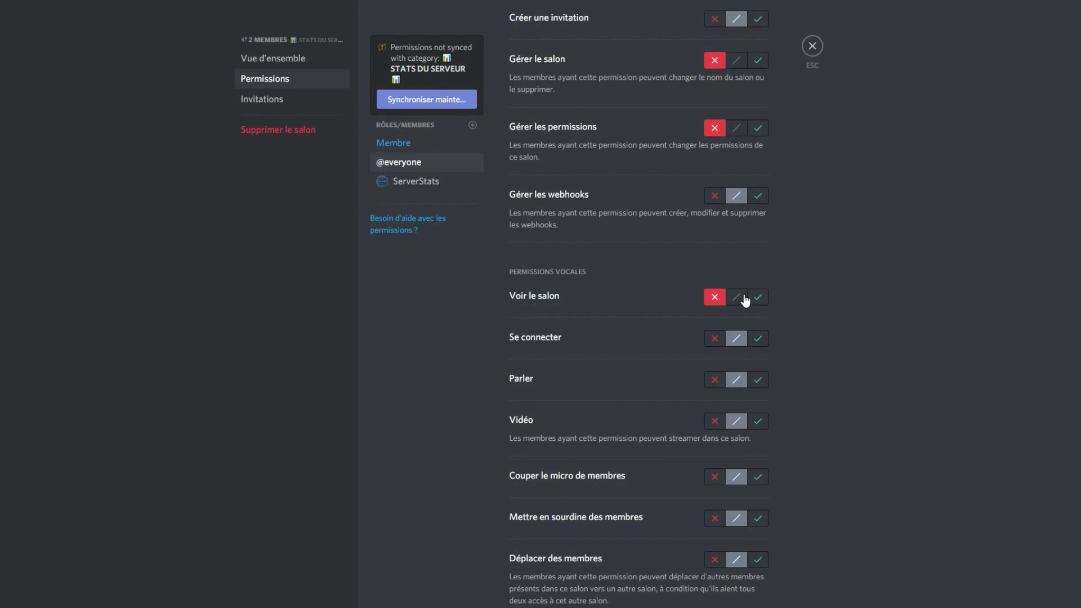
pyautogui.scroll(1, 740, 279)
pyautogui.click(736, 106)
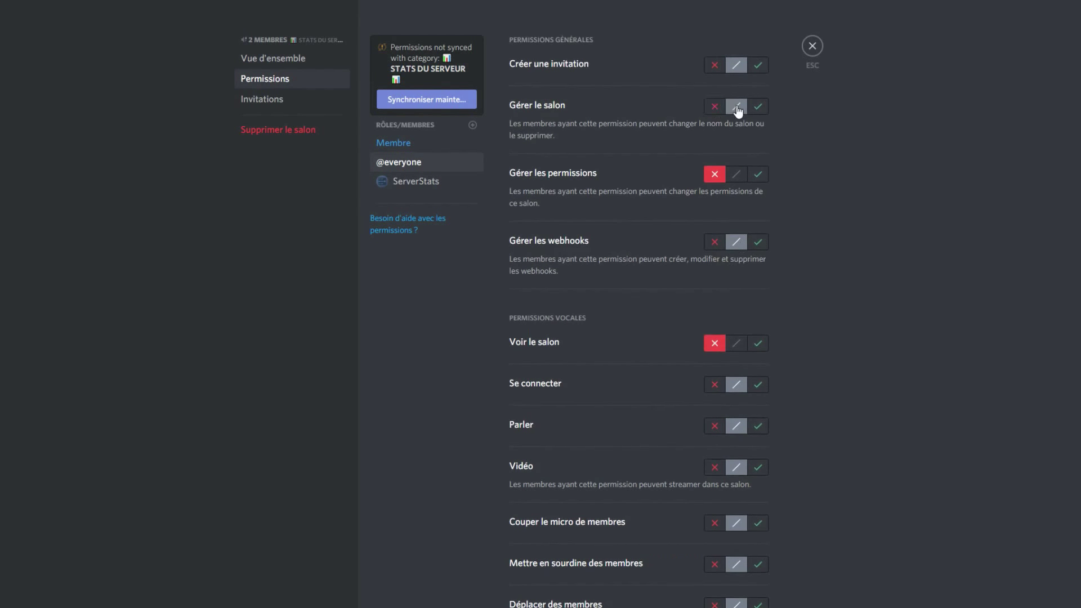
pyautogui.click(736, 174)
pyautogui.scroll(-5, 718, 201)
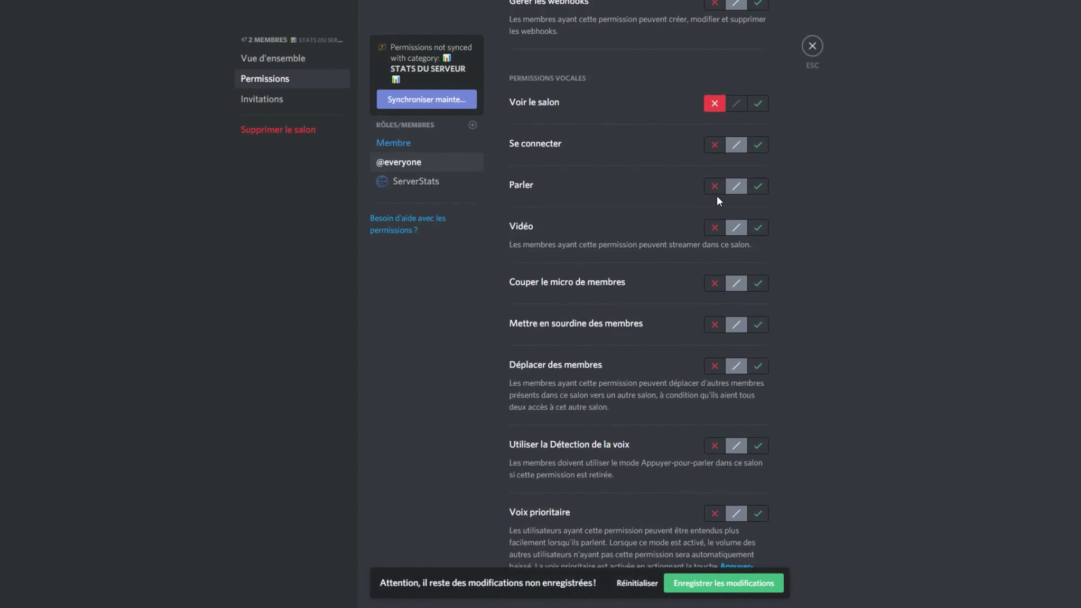
pyautogui.scroll(2, 662, 242)
pyautogui.scroll(3, 663, 241)
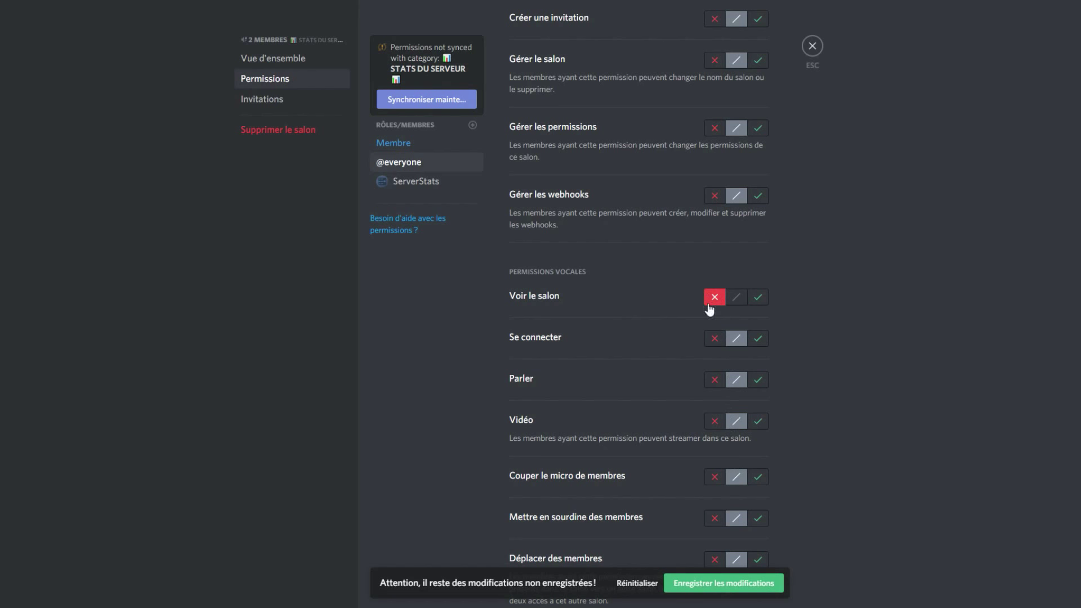
pyautogui.click(704, 583)
# Review the Membre role's permissions and the list of addable roles for the 2 Membres channel, and close its settings.
pyautogui.click(406, 145)
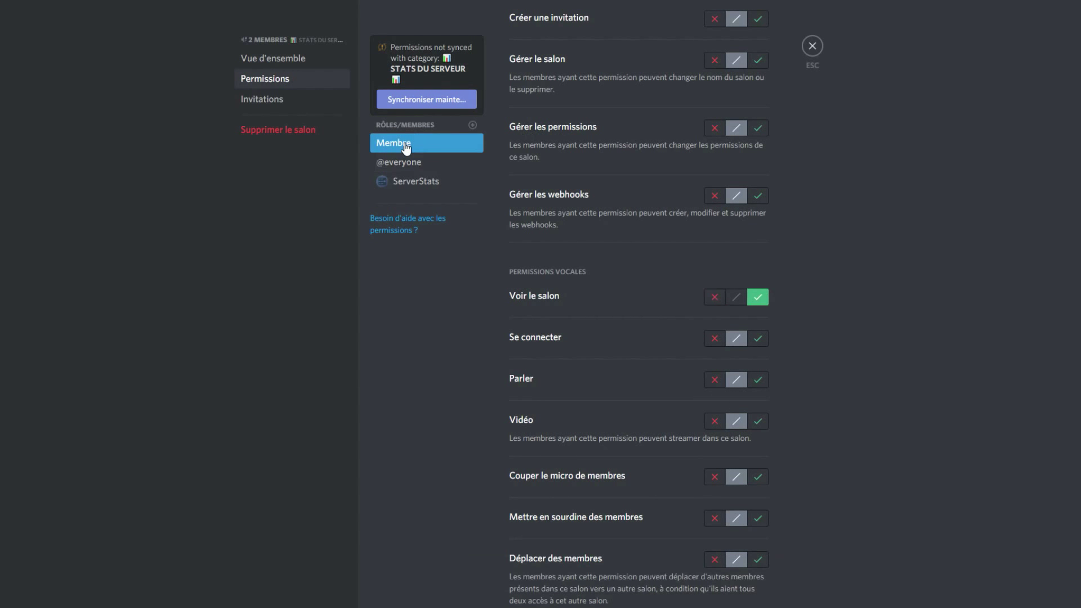
pyautogui.click(472, 125)
pyautogui.click(472, 125)
pyautogui.click(472, 125)
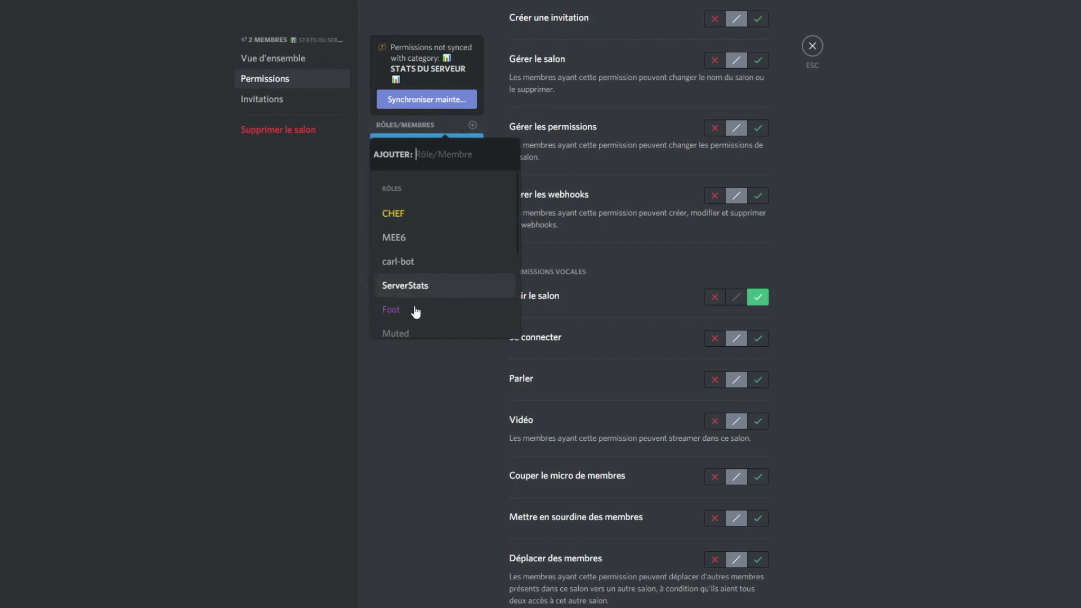
pyautogui.click(330, 261)
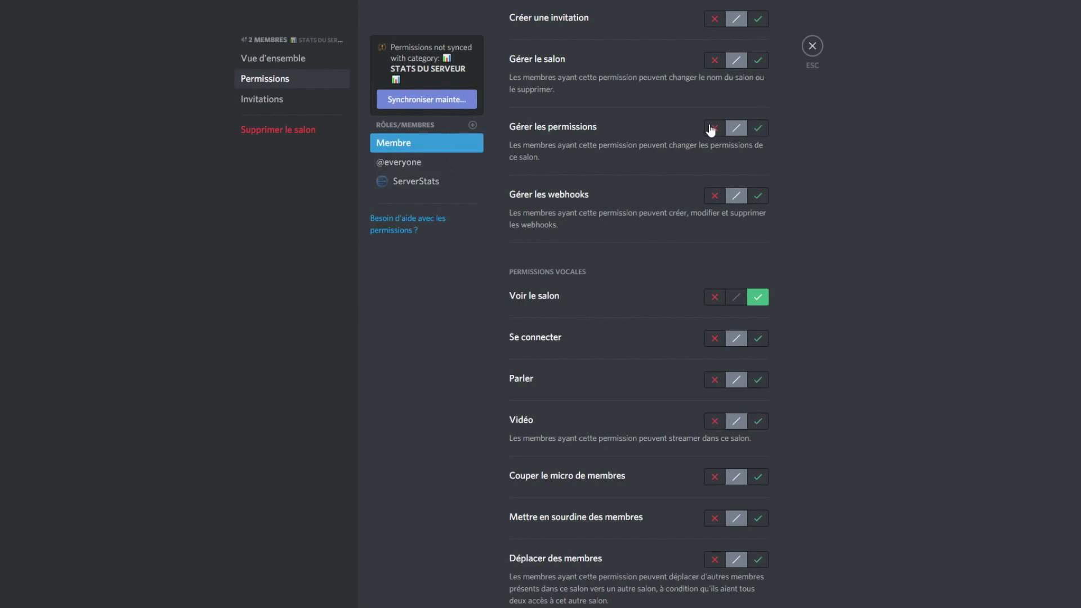
pyautogui.scroll(1, 755, 97)
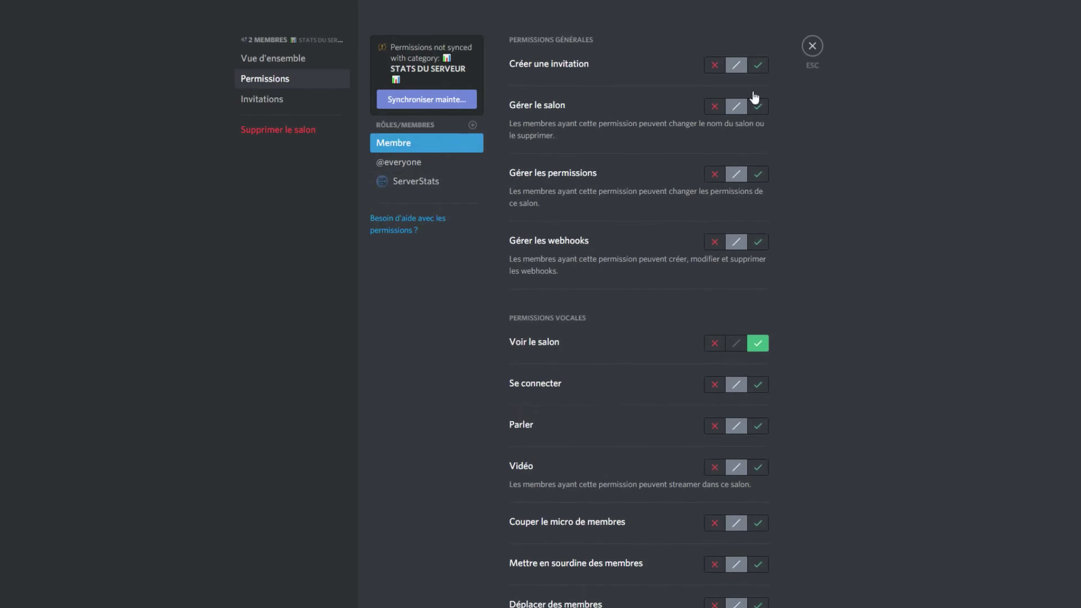
pyautogui.scroll(-5, 759, 87)
pyautogui.scroll(5, 759, 90)
pyautogui.click(809, 54)
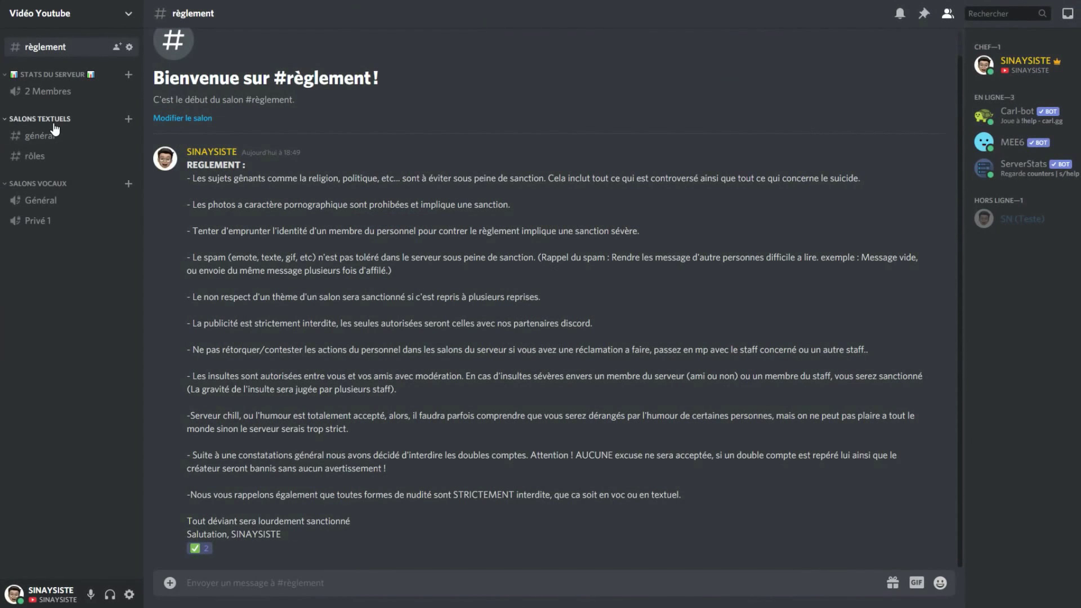
pyautogui.rightClick(48, 142)
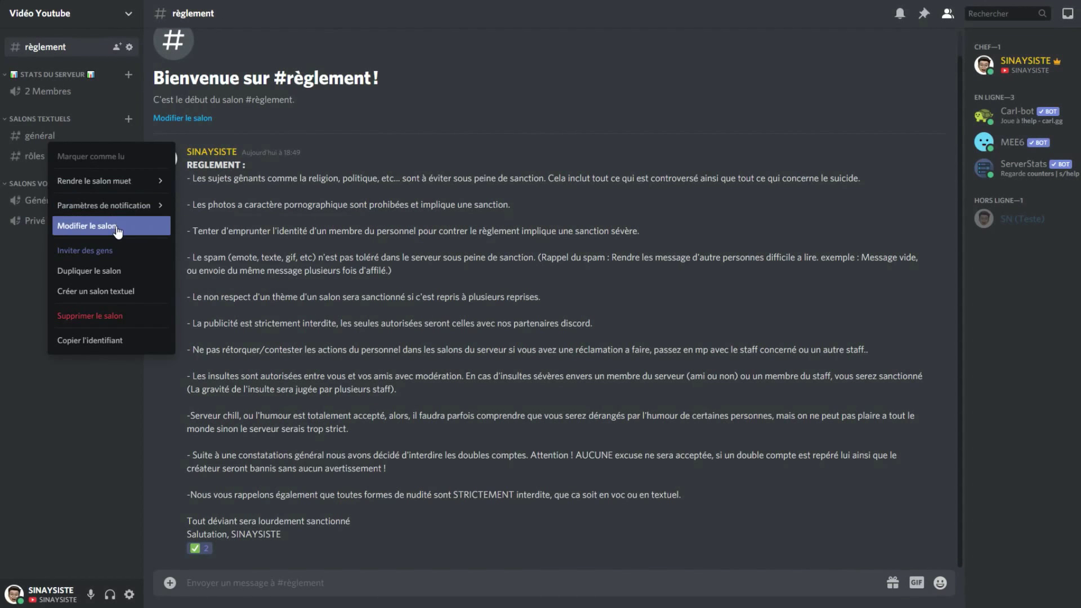
pyautogui.click(90, 226)
pyautogui.click(340, 83)
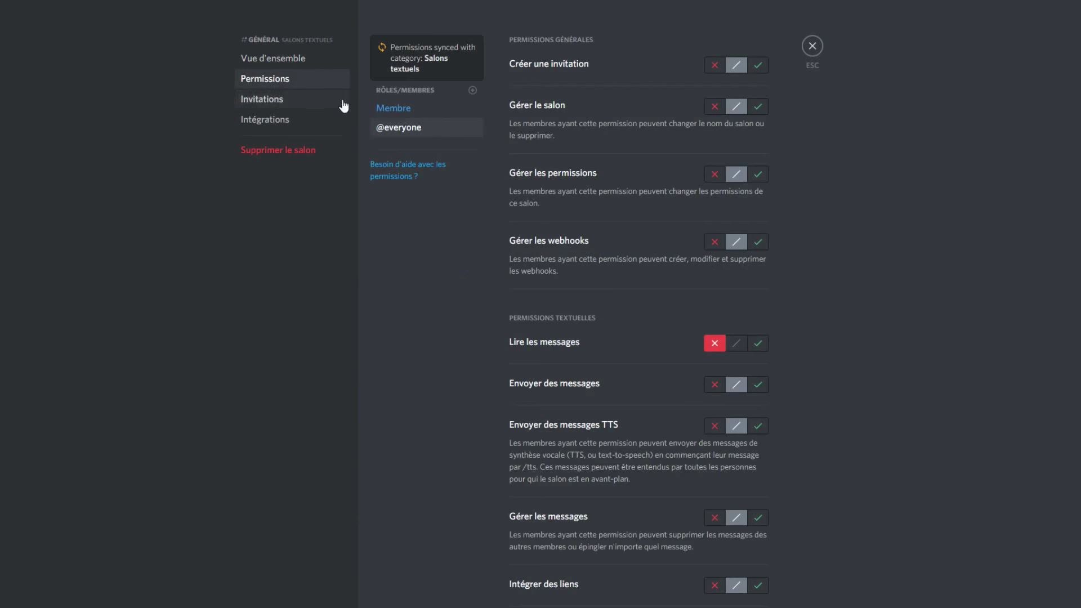
pyautogui.scroll(-2, 732, 234)
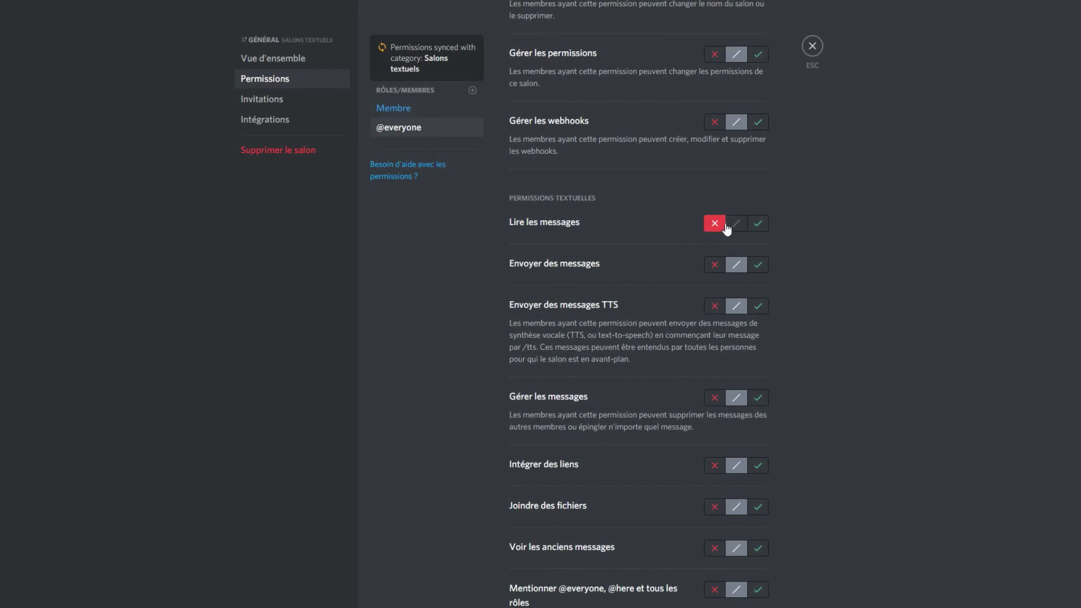
pyautogui.click(414, 110)
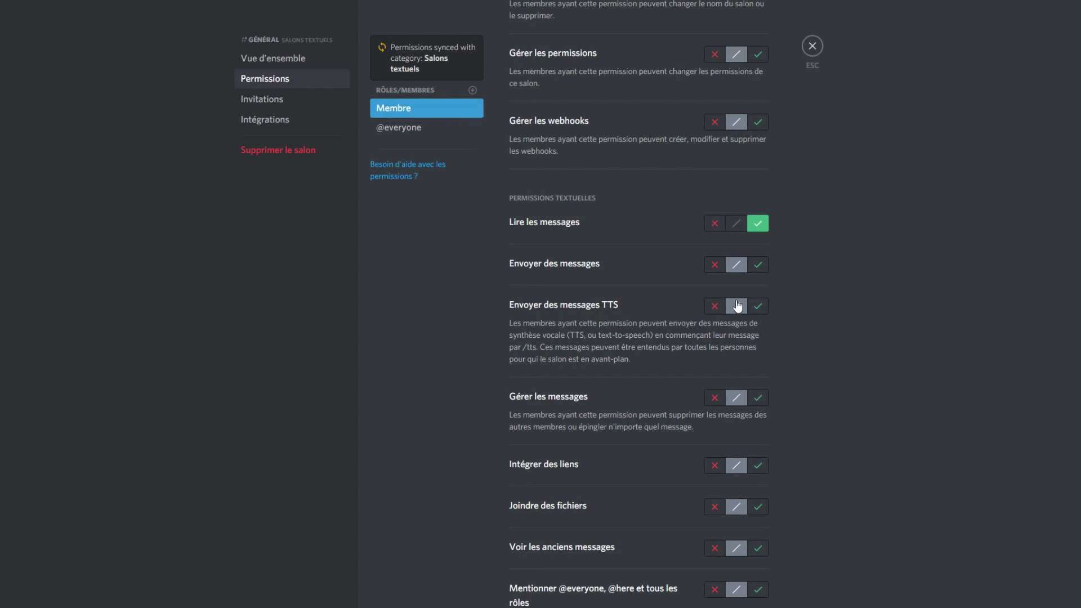
pyautogui.scroll(-5, 749, 253)
pyautogui.click(813, 42)
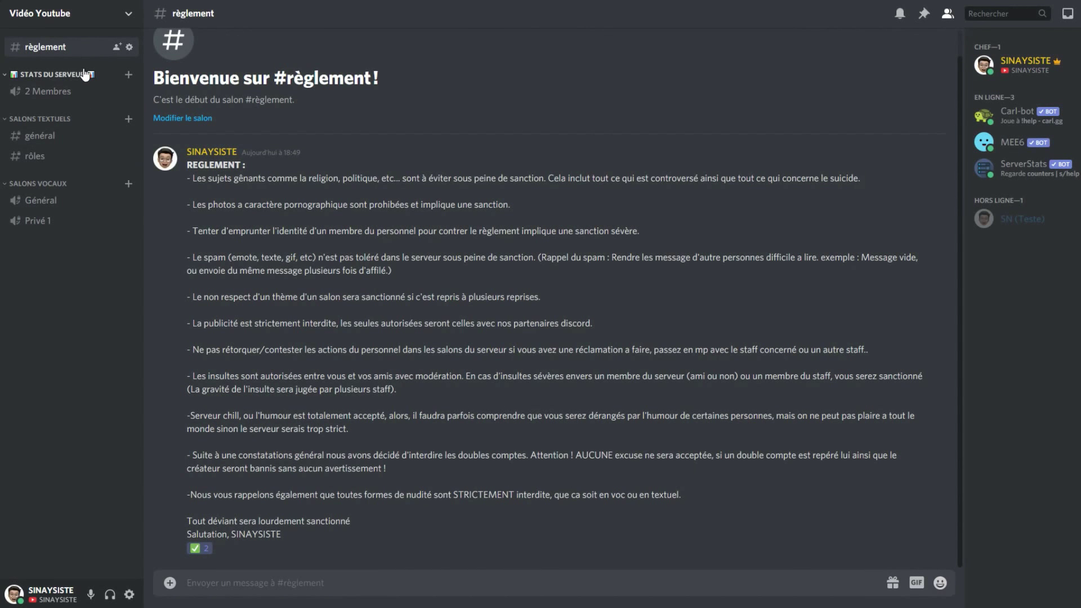
pyautogui.click(100, 18)
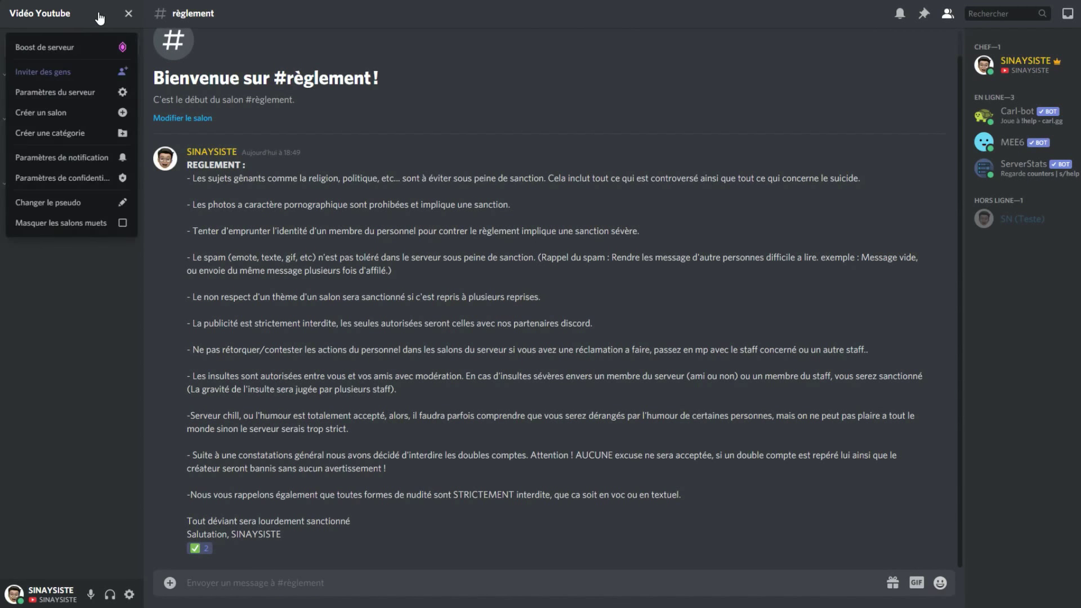
pyautogui.click(54, 9)
pyautogui.click(55, 9)
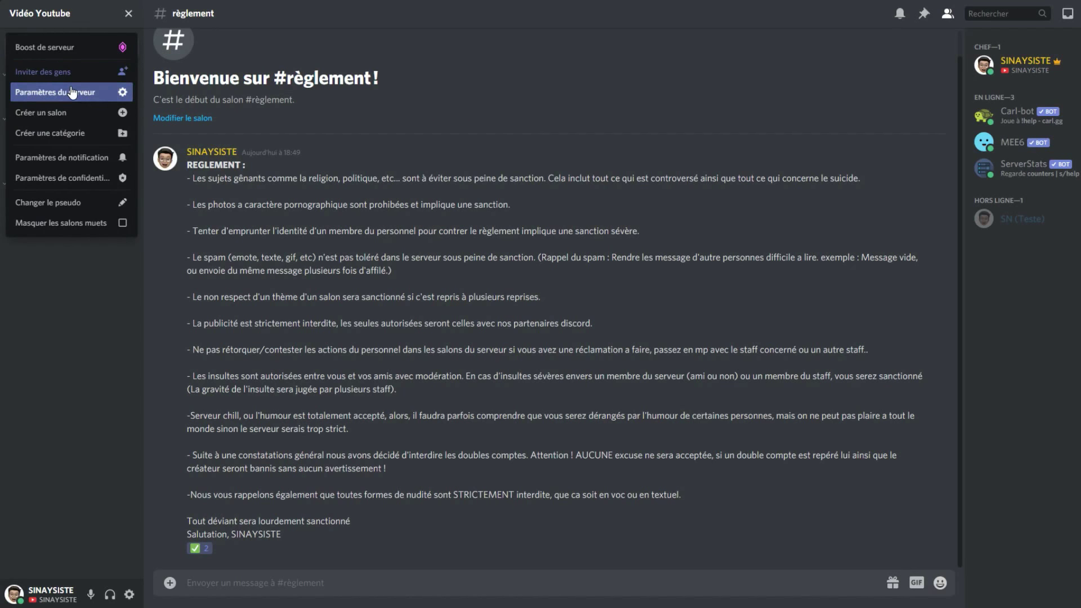
pyautogui.click(127, 91)
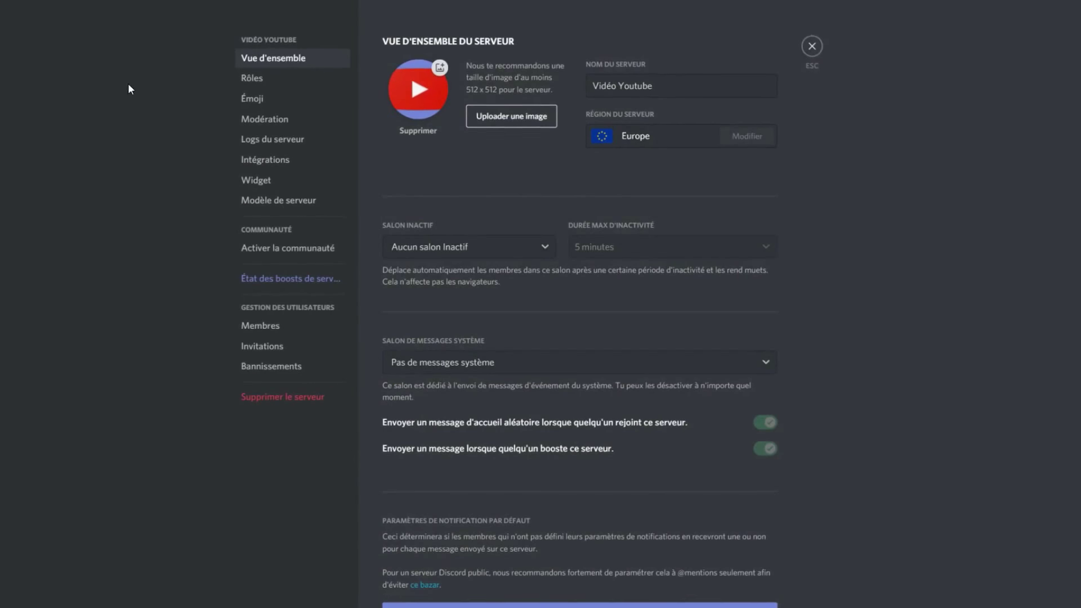
pyautogui.click(259, 82)
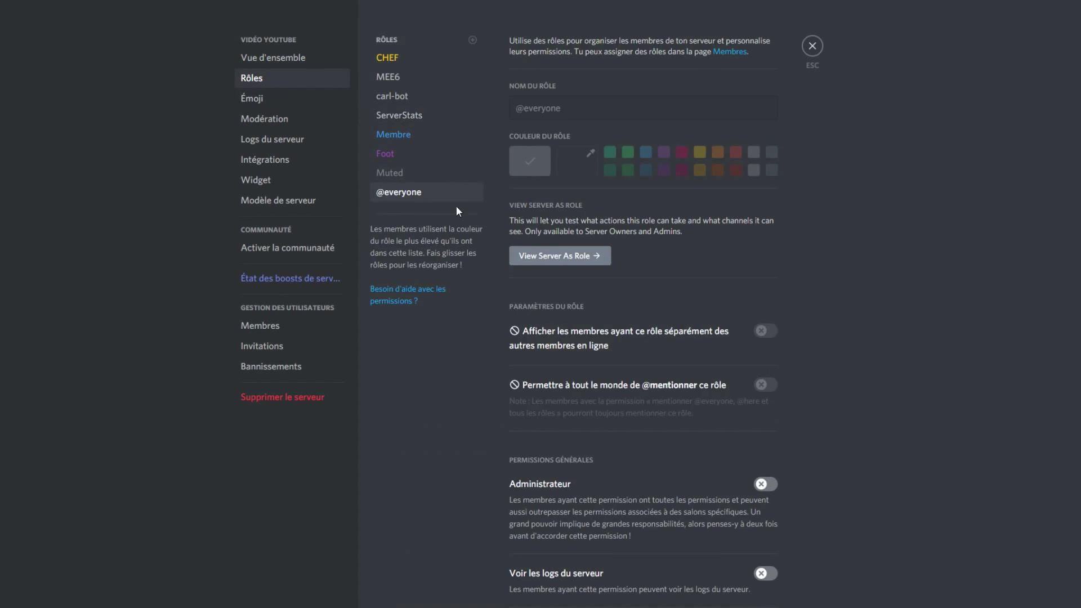
pyautogui.click(573, 259)
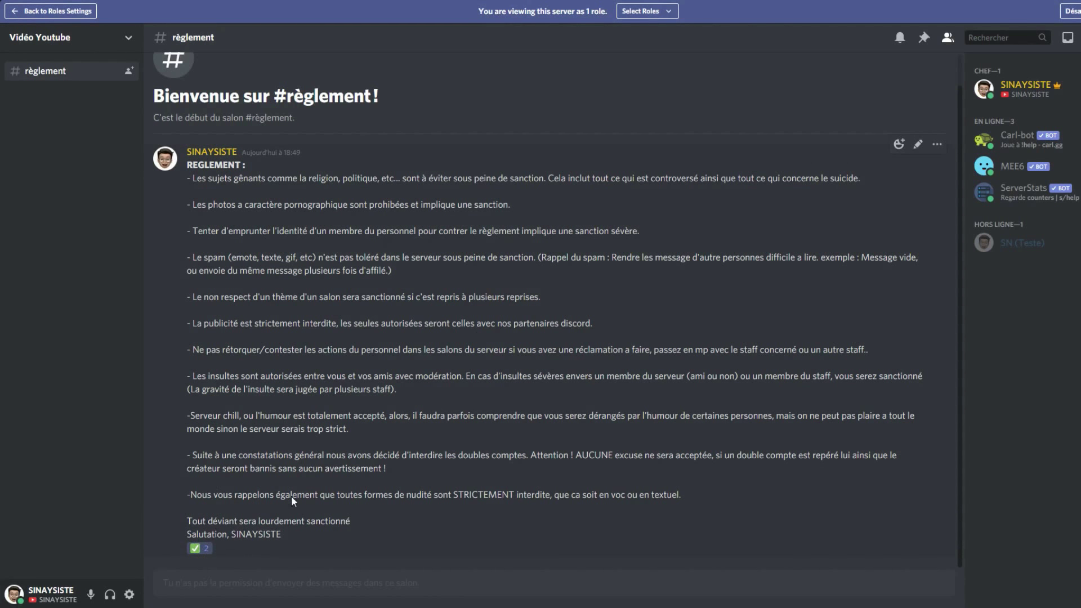
# Compare the visible channels with the Membre role switched on and off in the preview, and exit the role preview.
pyautogui.click(647, 15)
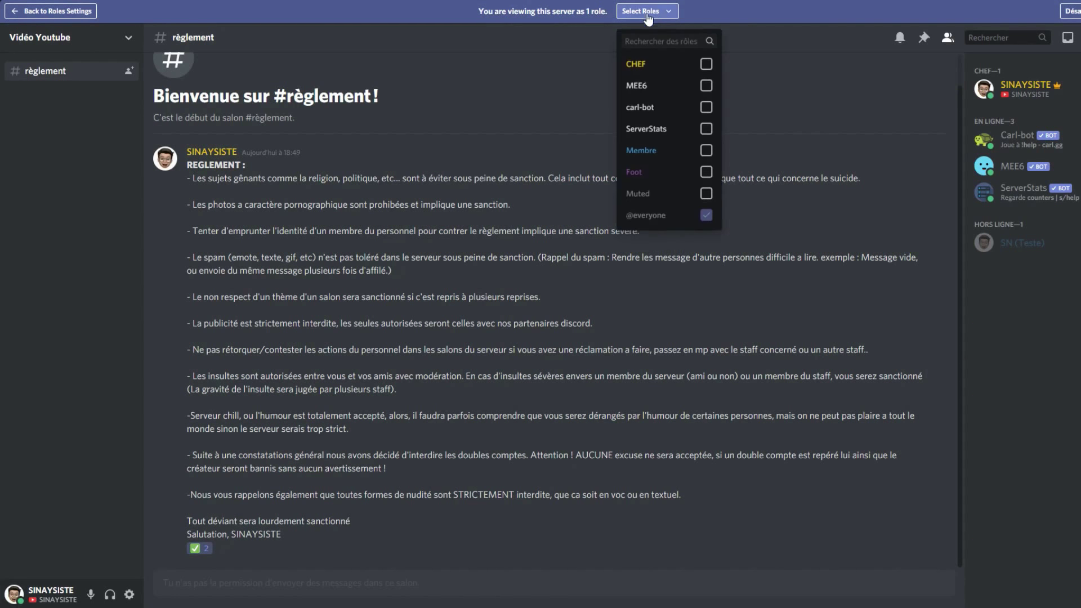
pyautogui.click(707, 148)
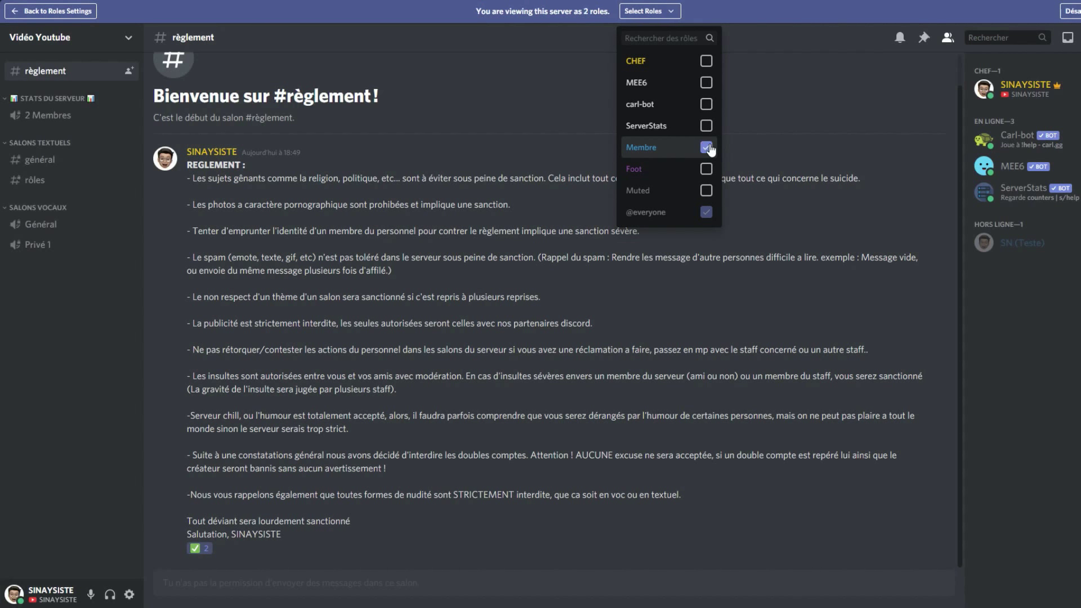
pyautogui.click(708, 148)
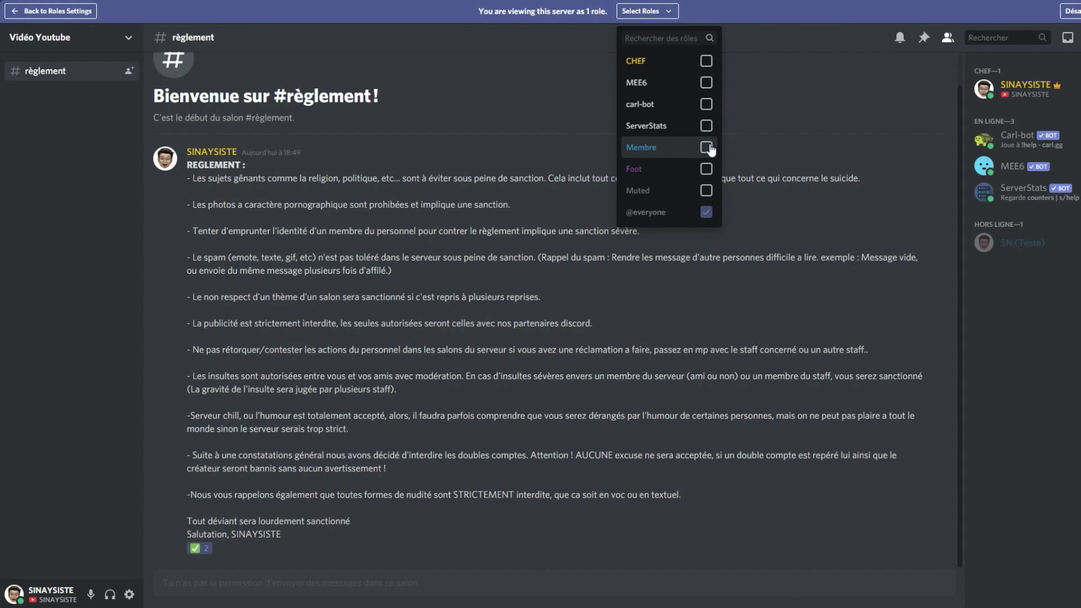
pyautogui.click(707, 148)
pyautogui.click(707, 148)
pyautogui.click(707, 148)
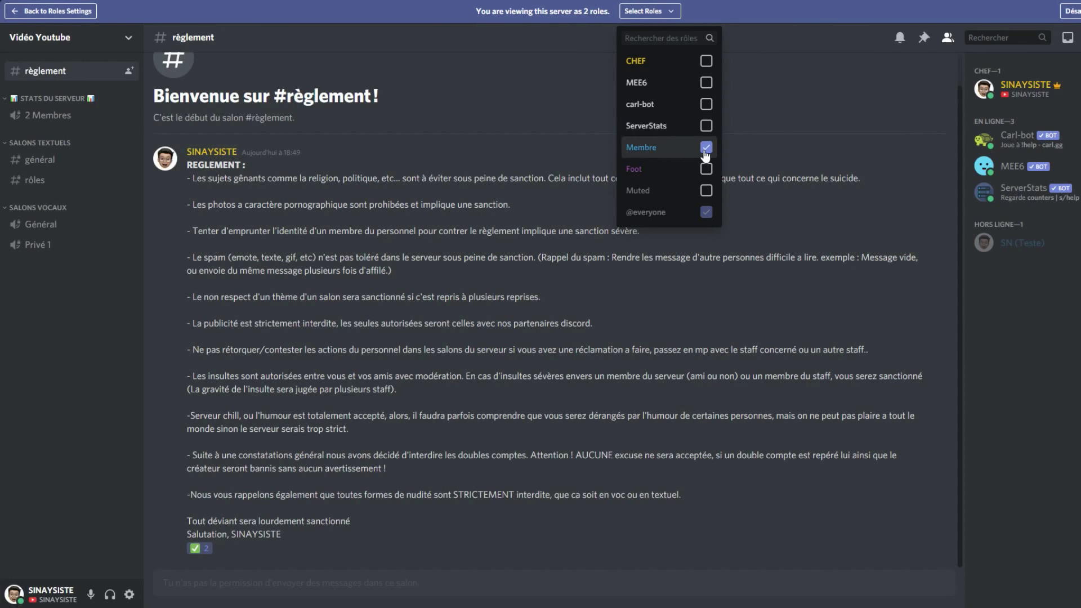
pyautogui.click(732, 162)
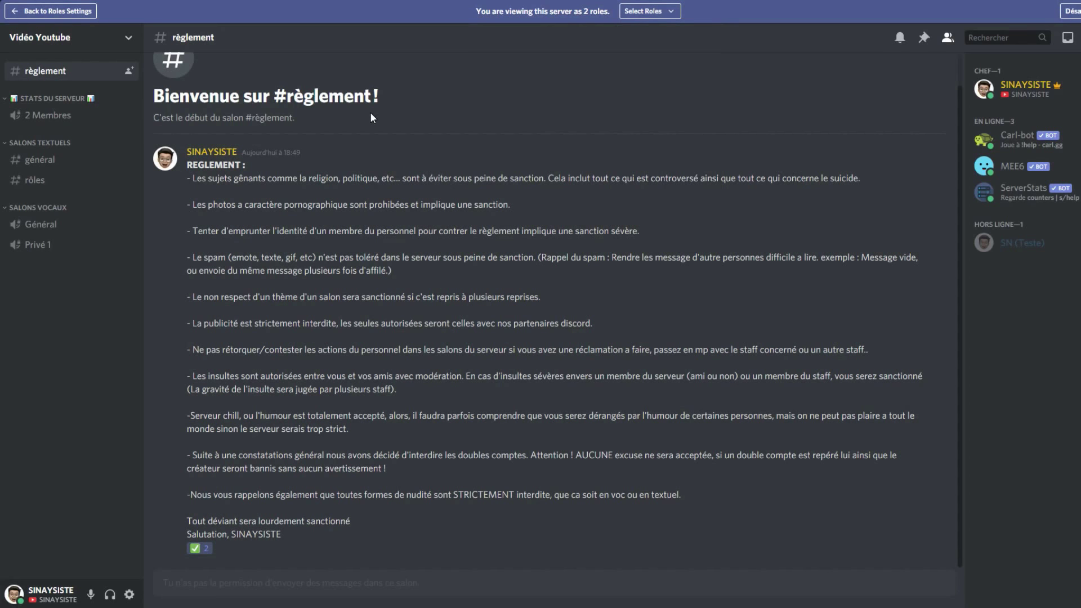
pyautogui.click(1070, 11)
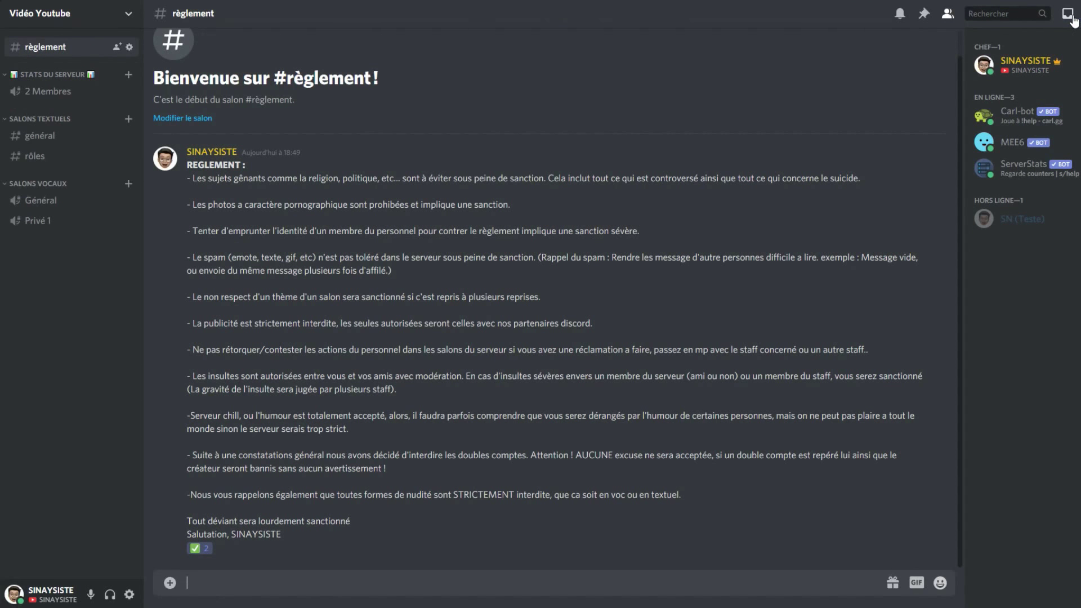
# Post the test messages ";vc" and "hdb" in the #général text channel.
pyautogui.click(37, 135)
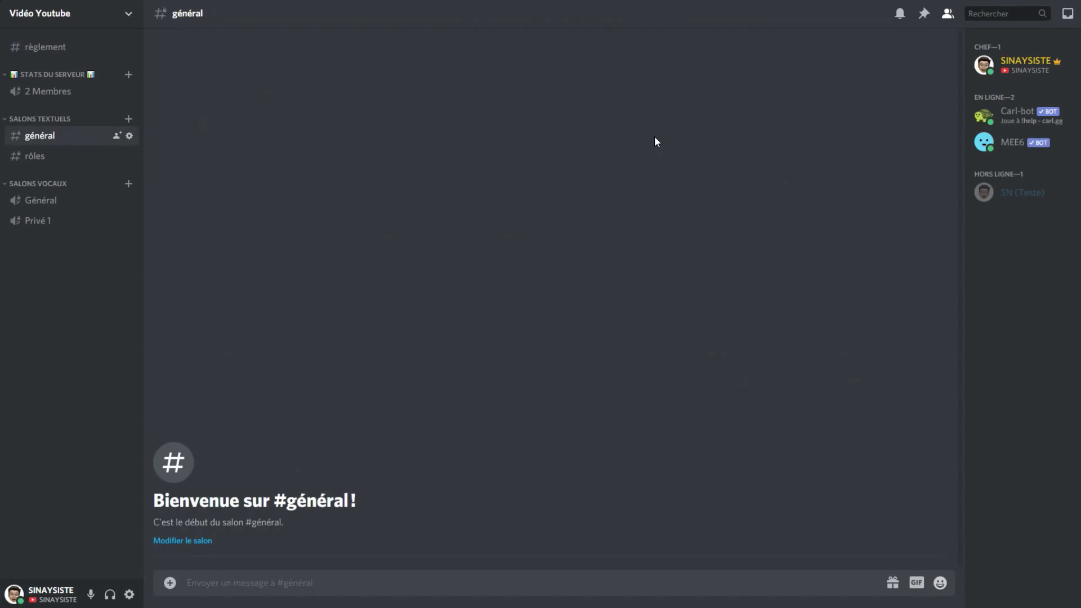
pyautogui.write(';vc')
pyautogui.press('Return')
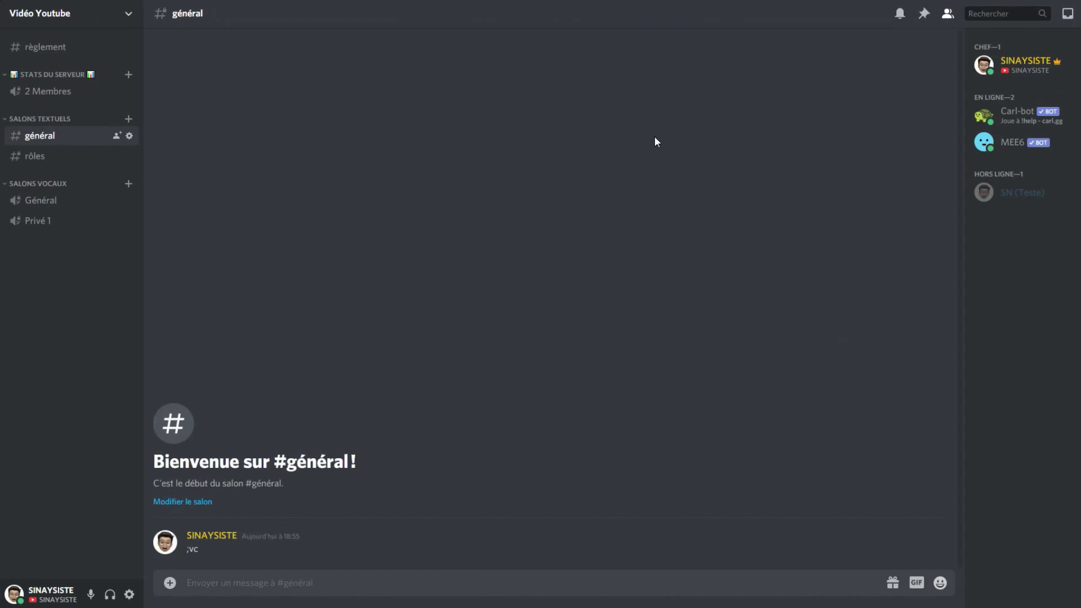
pyautogui.write('hdb')
pyautogui.press('Return')
# Check access to the #rôles and #général text channels, and briefly join and leave the Général voice channel.
pyautogui.click(63, 161)
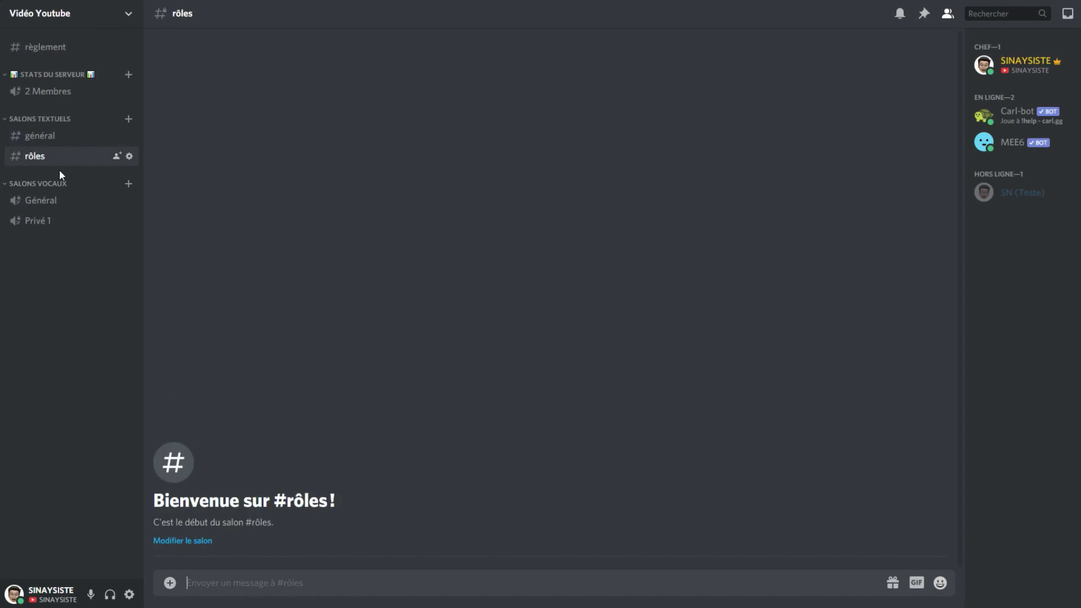
pyautogui.click(43, 137)
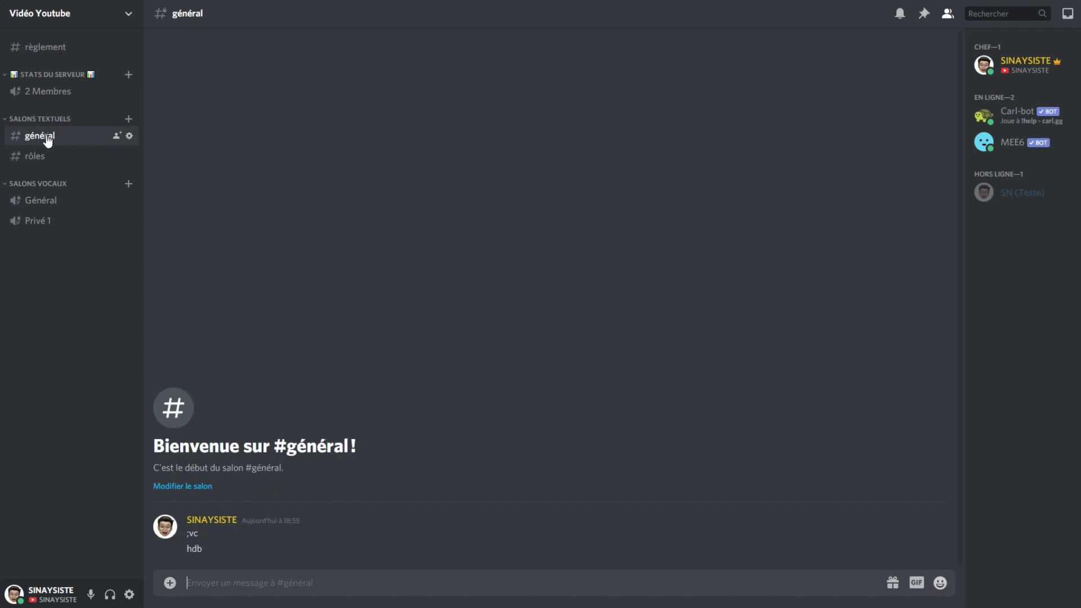
pyautogui.click(41, 200)
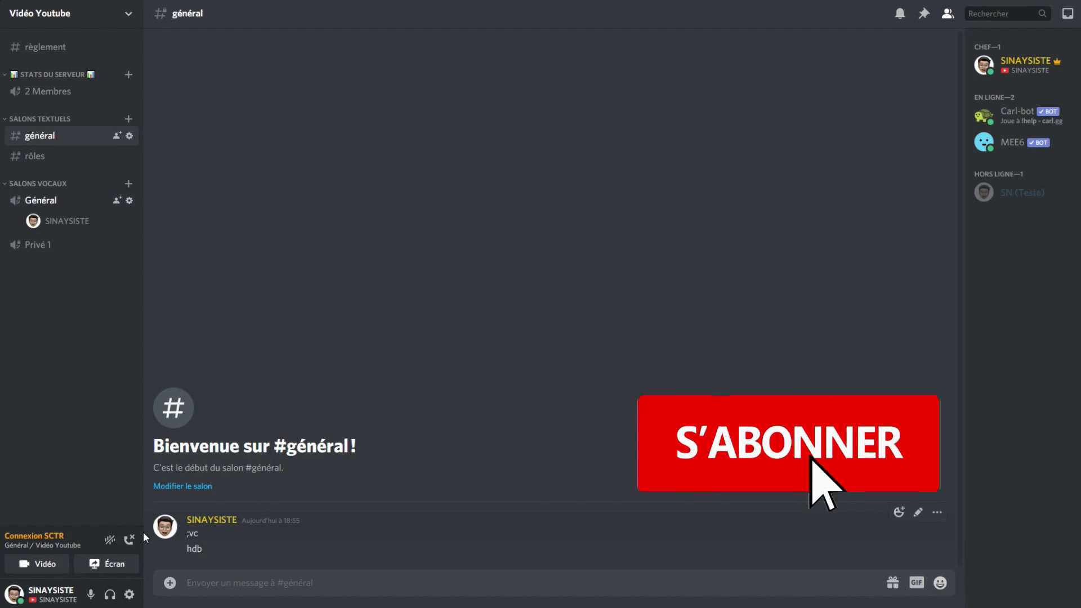
pyautogui.click(127, 535)
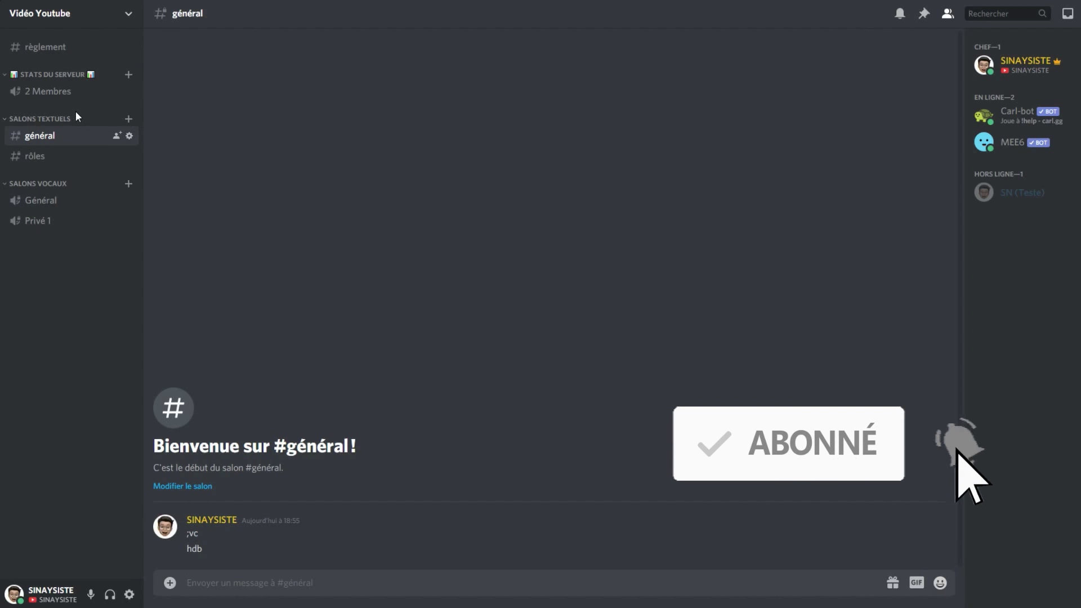